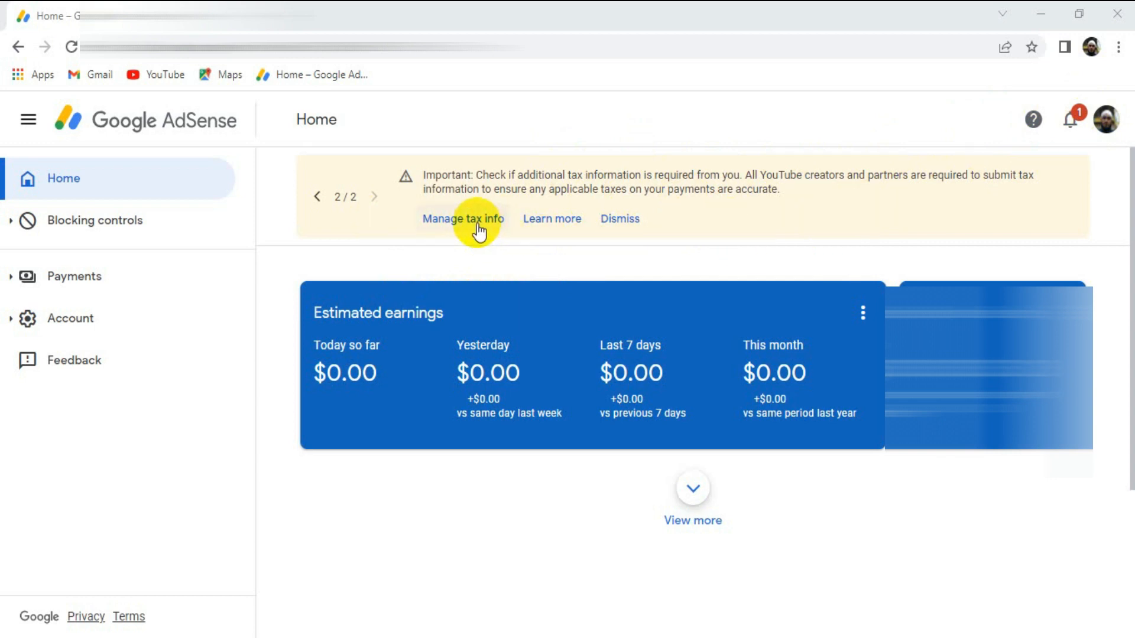
- Open the payments account's settings from its payments info page
left_click(91, 283)
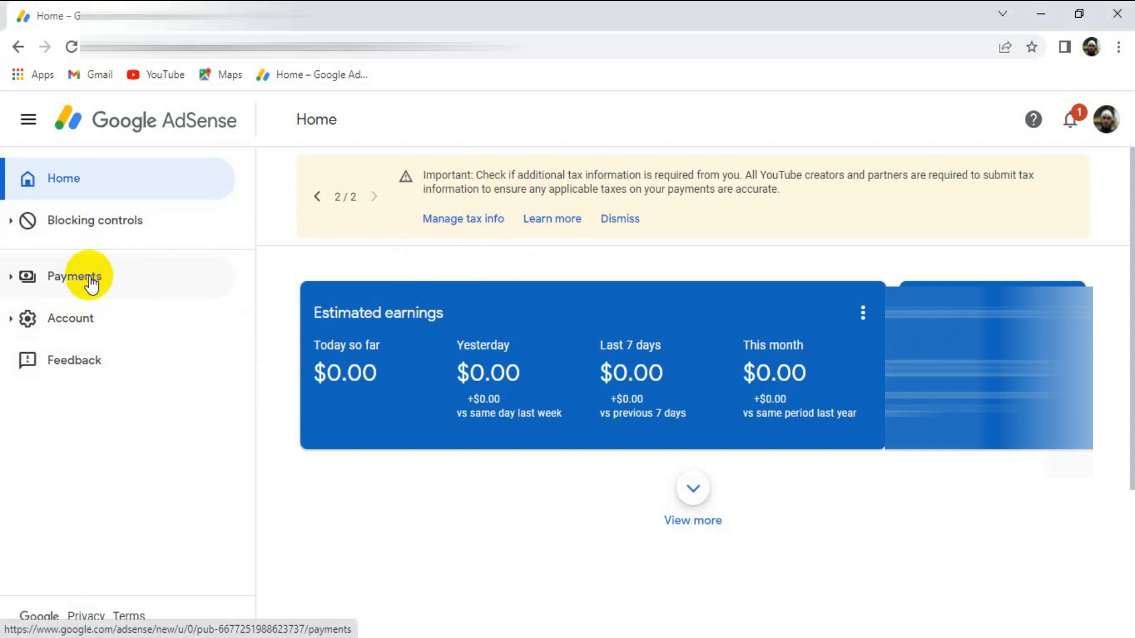
scroll(695, 390, "down", 8)
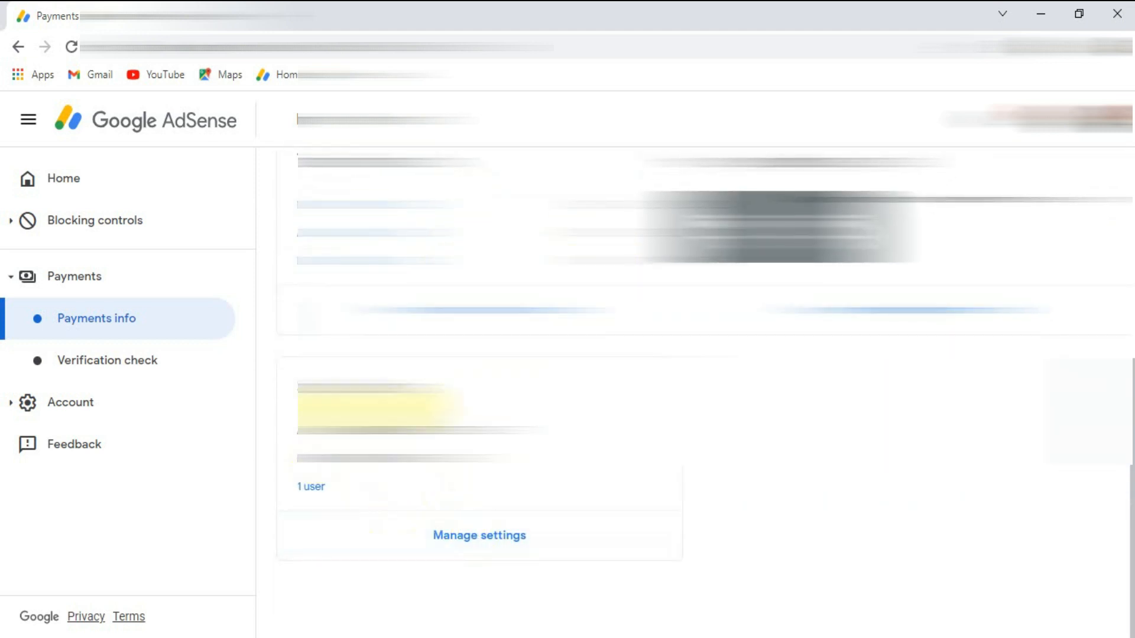
left_click(478, 540)
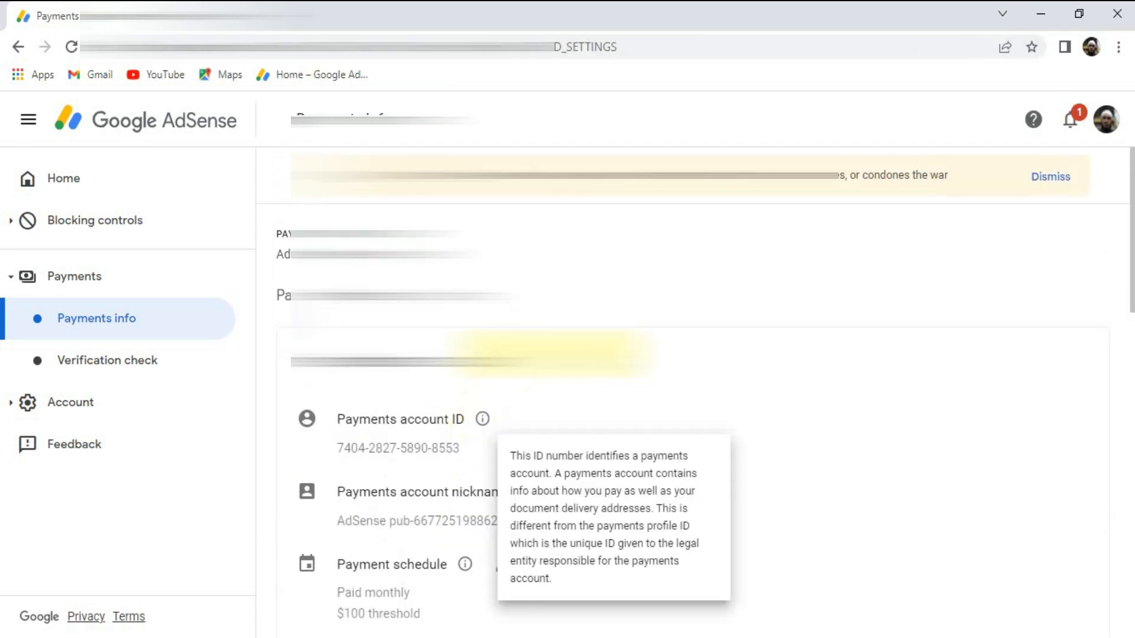
- Open the tax info management page for the United States tax info in the payments settings
scroll(655, 395, "down", 11)
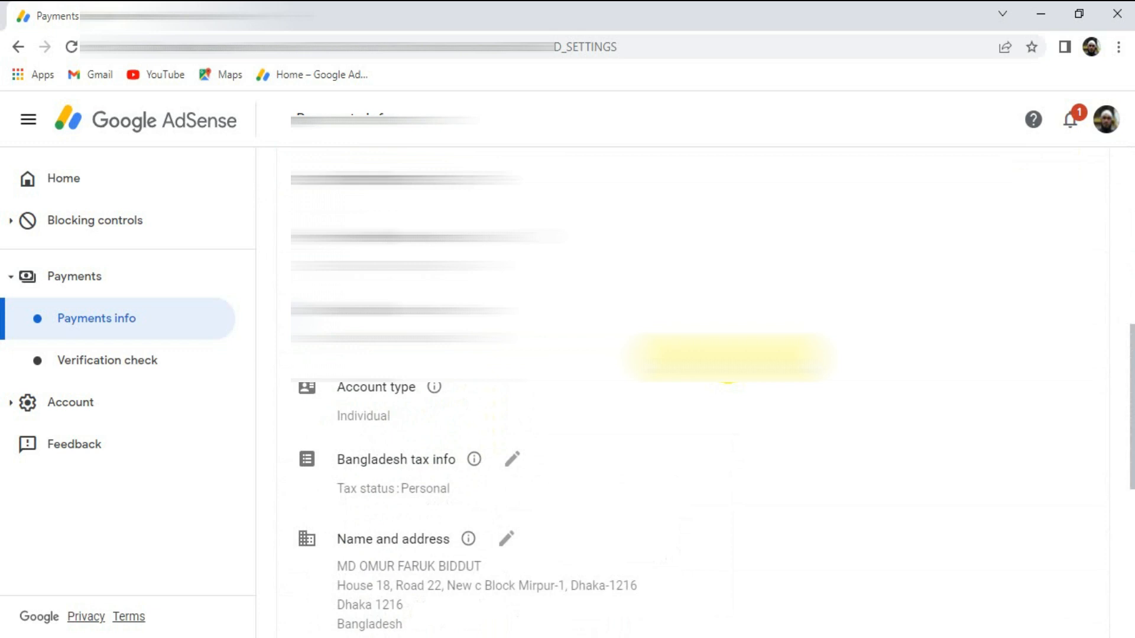
scroll(355, 397, "down", 2)
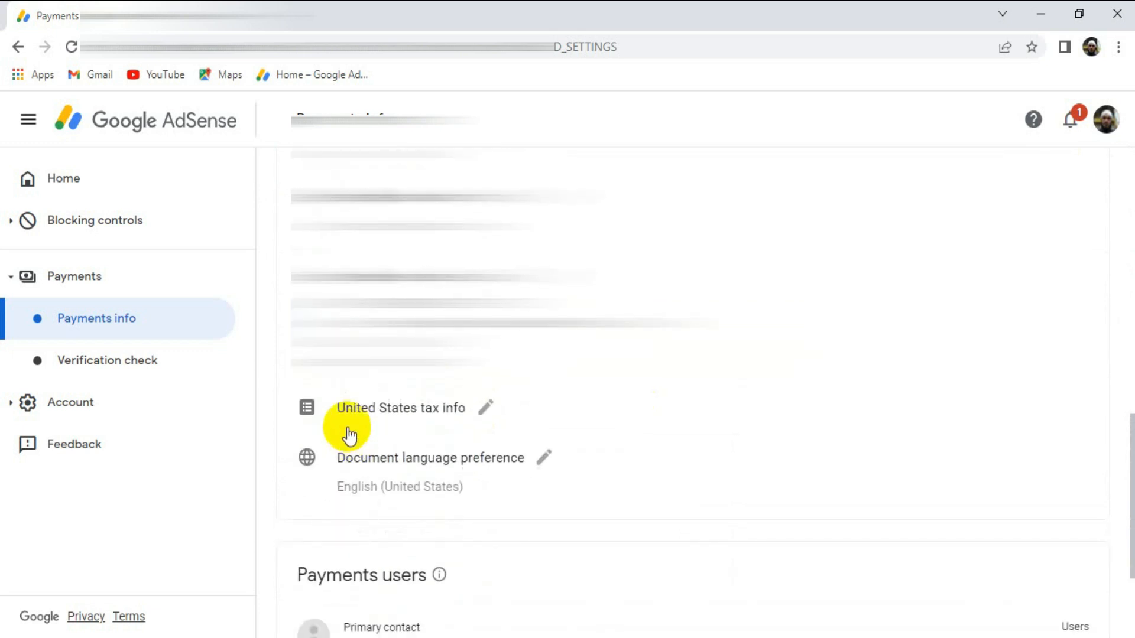
left_click(486, 408)
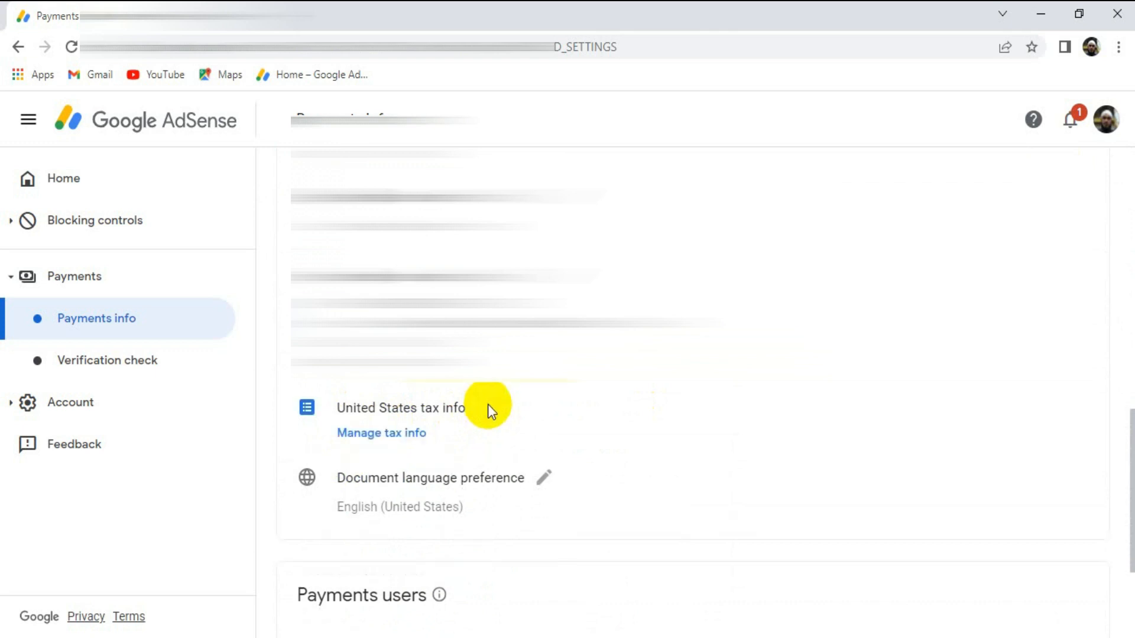
left_click(384, 434)
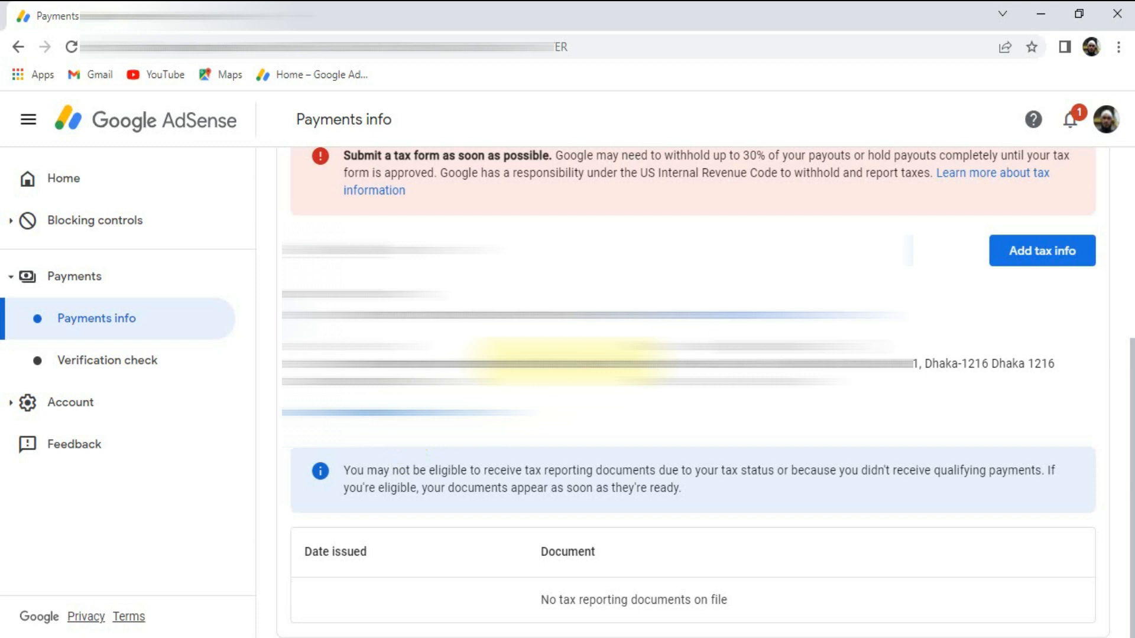
- Start adding United States tax info and enter the account password to verify identity
scroll(568, 361, "up", 2)
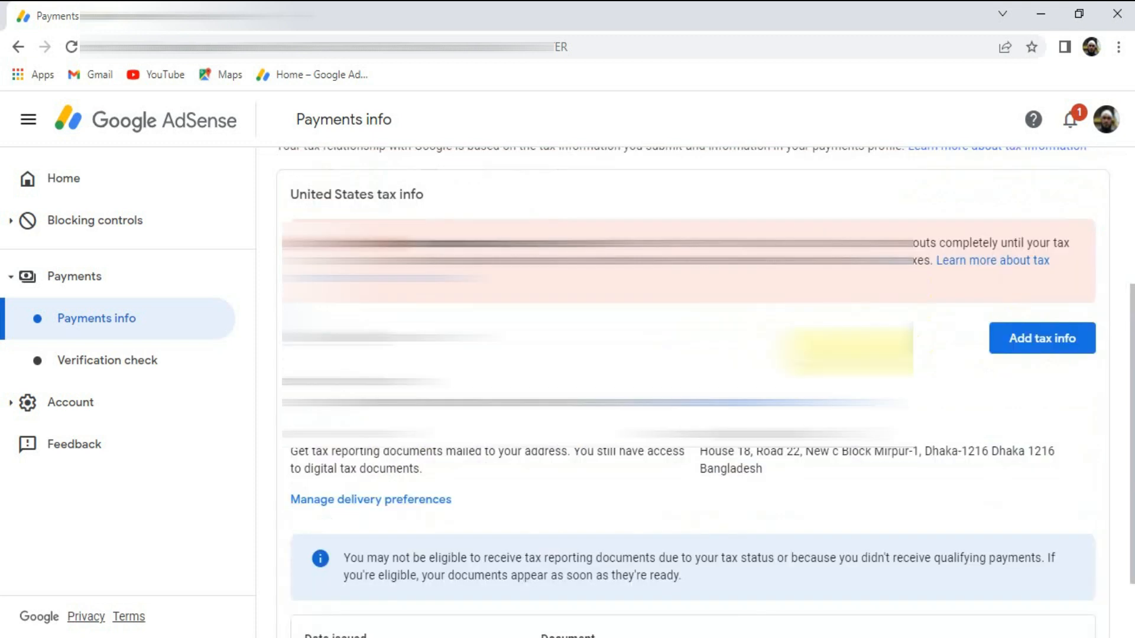
left_click(1045, 343)
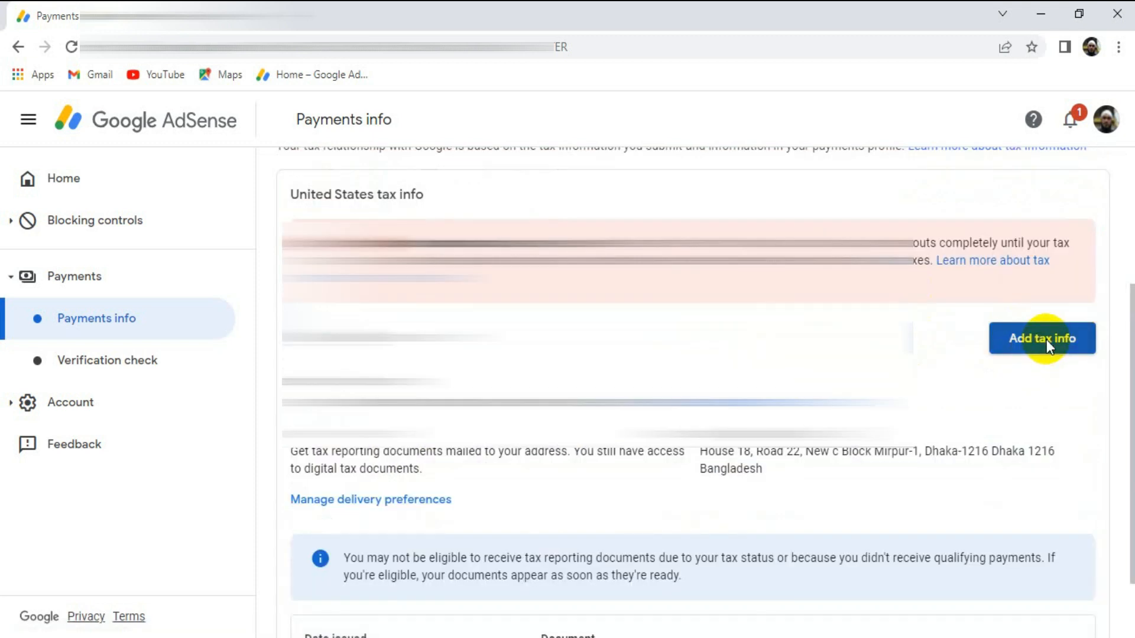
left_click(880, 552)
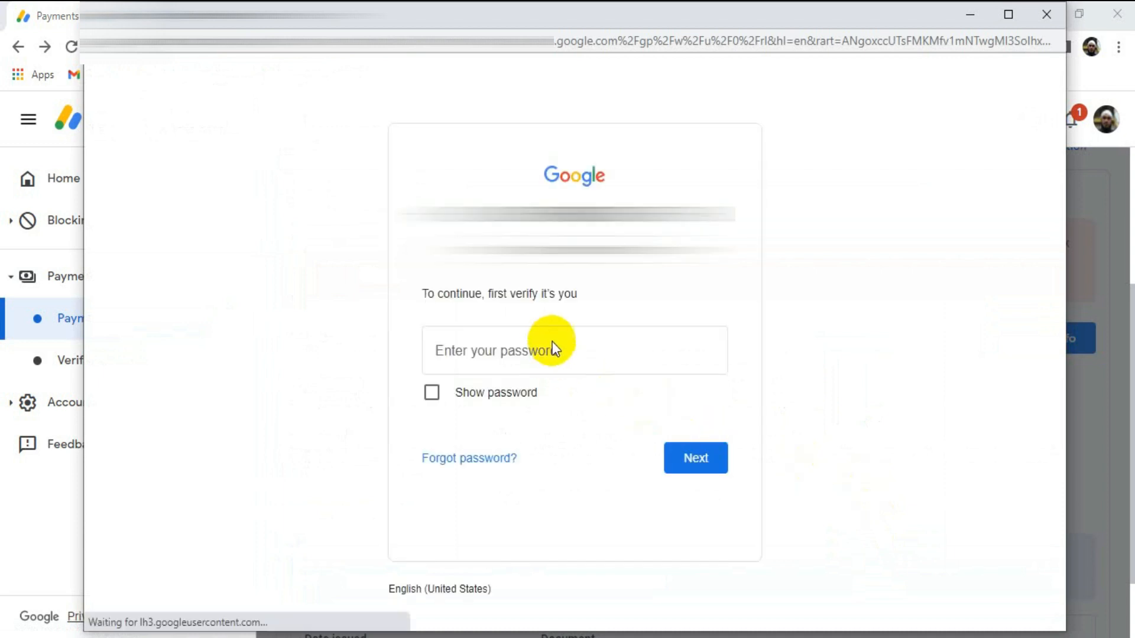
left_click(531, 346)
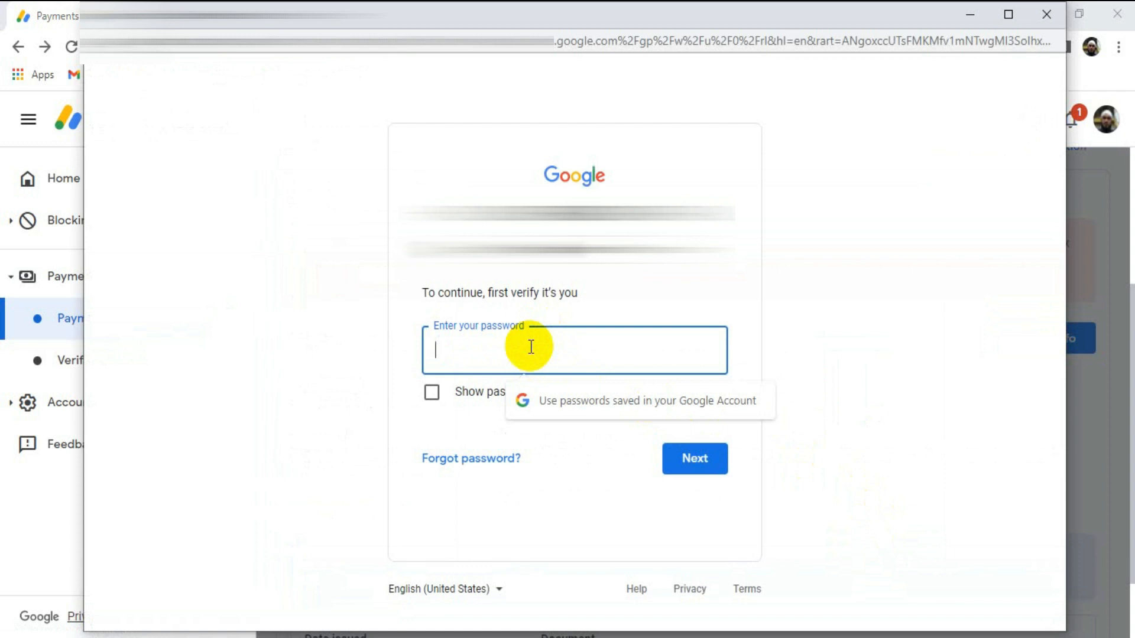
key("ctrl+v")
left_click(689, 462)
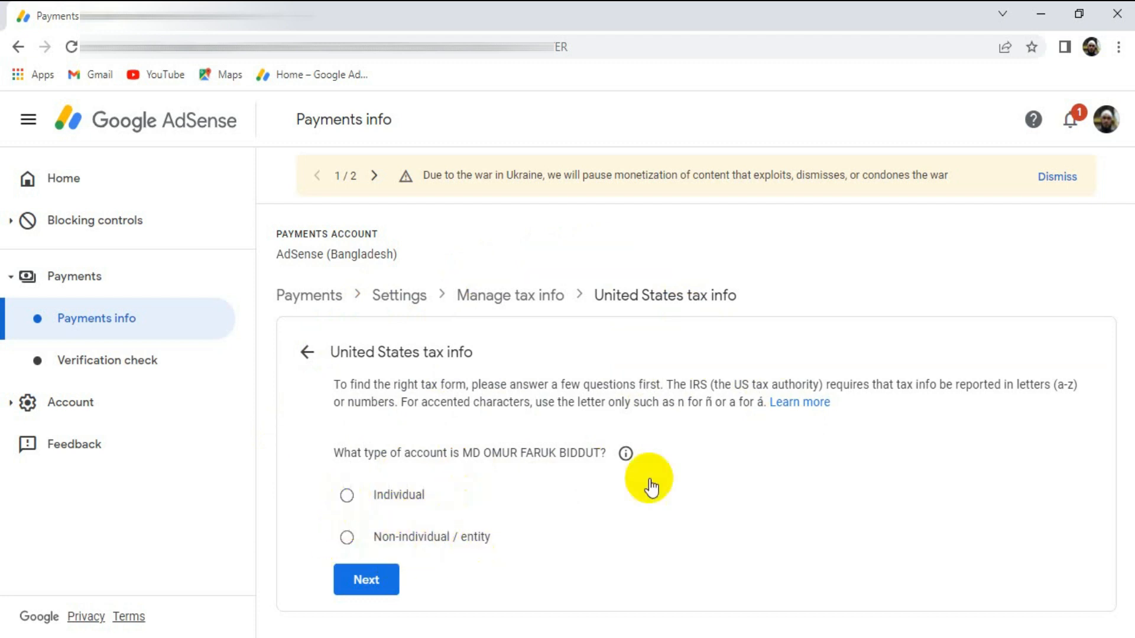
- Set the account type to Individual and answer No to being a US citizen or resident
left_click(416, 500)
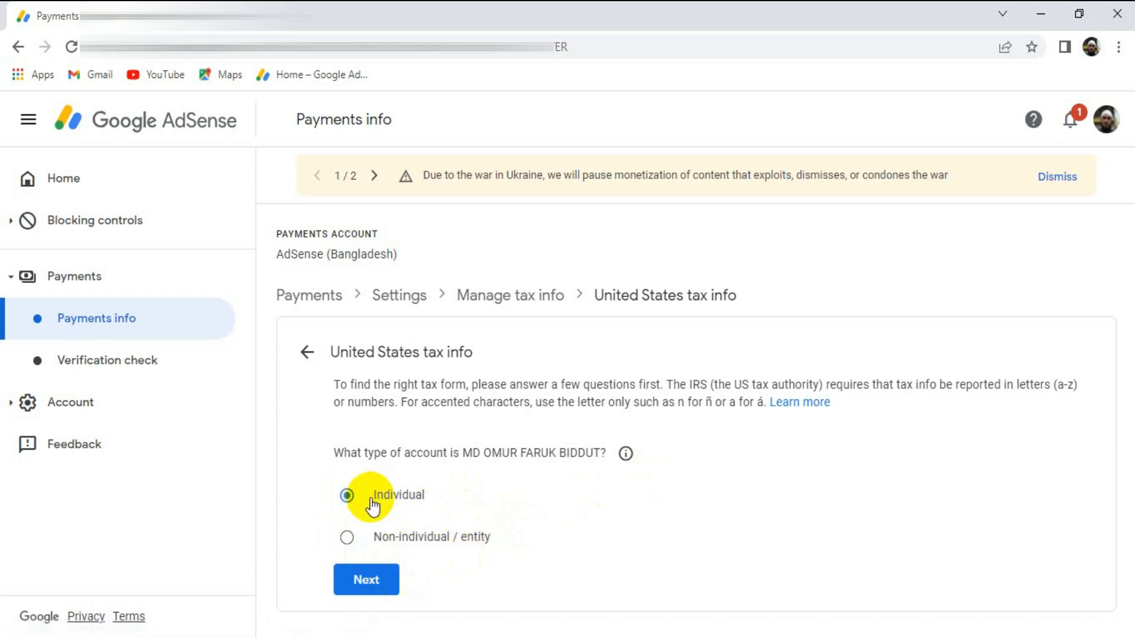
left_click(369, 578)
scroll(622, 519, "down", 1)
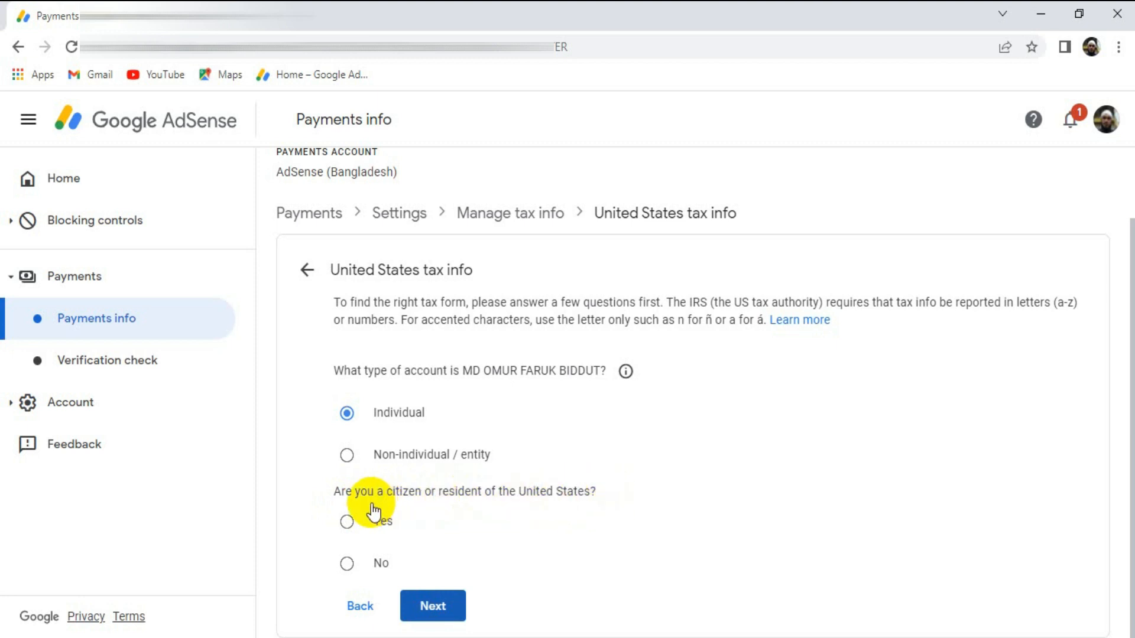
left_click(347, 564)
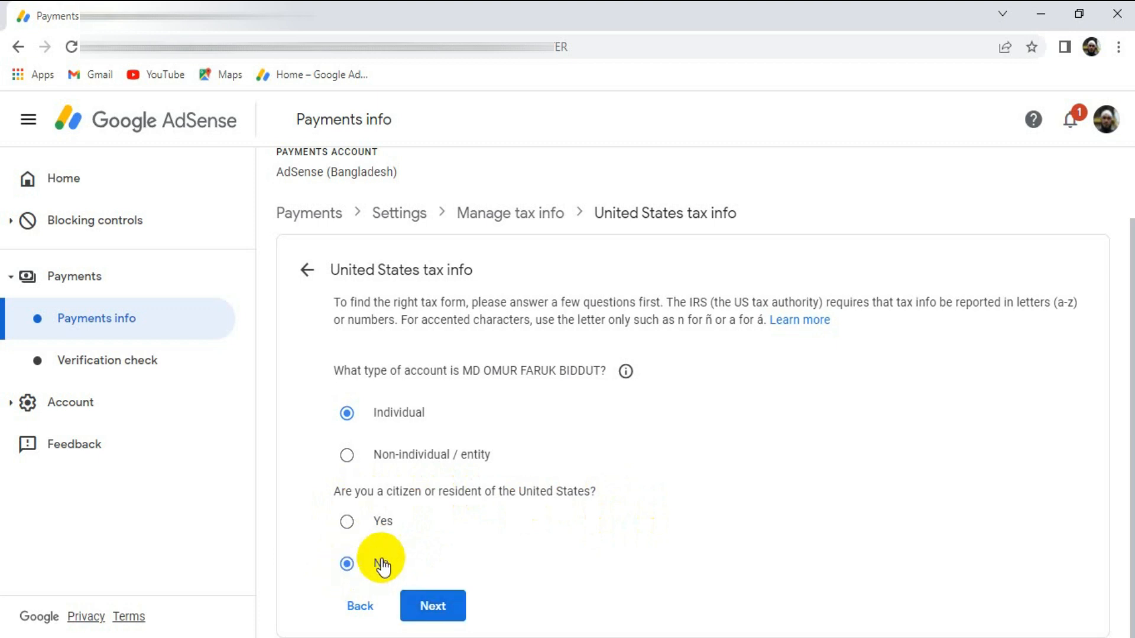
left_click(433, 606)
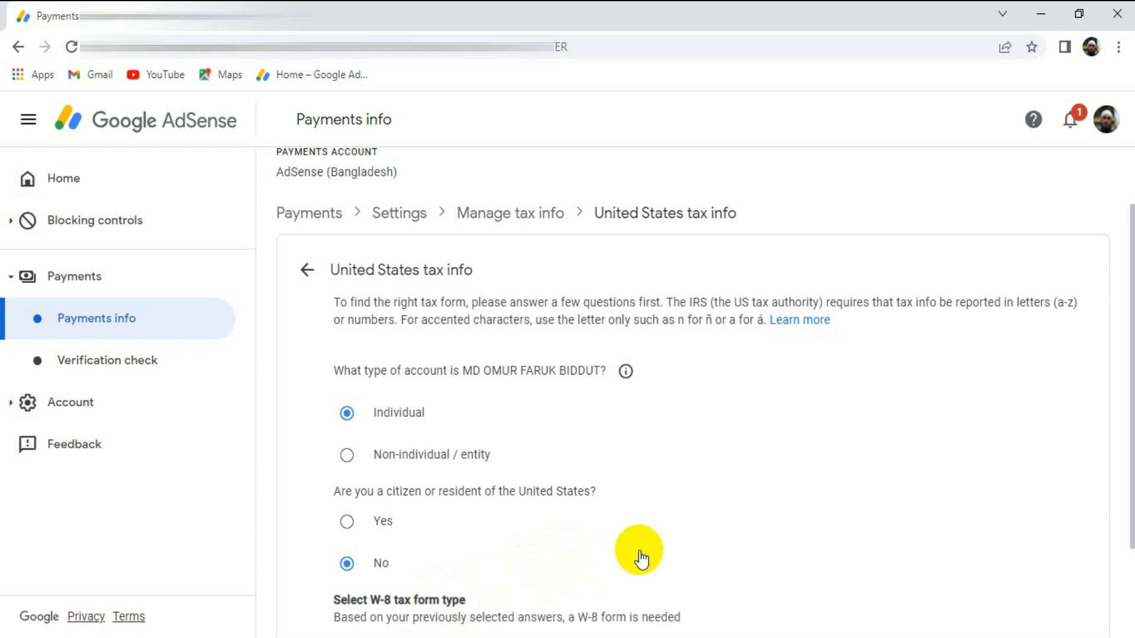
- Choose W-8BEN as the W-8 tax form type and start the form
scroll(650, 547, "down", 2)
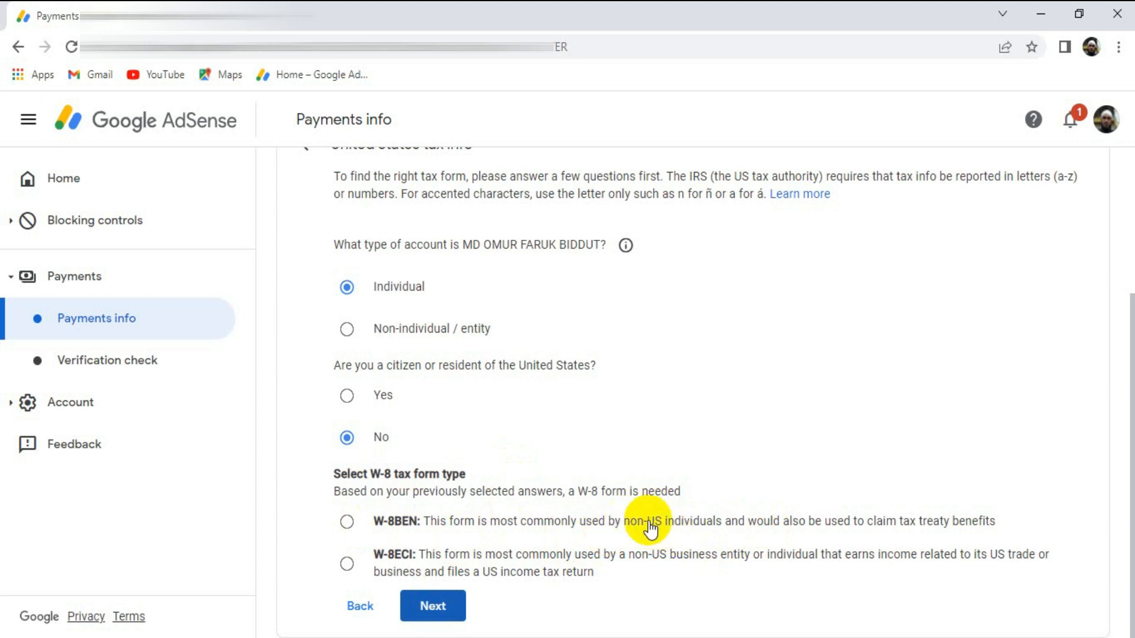
left_click(347, 522)
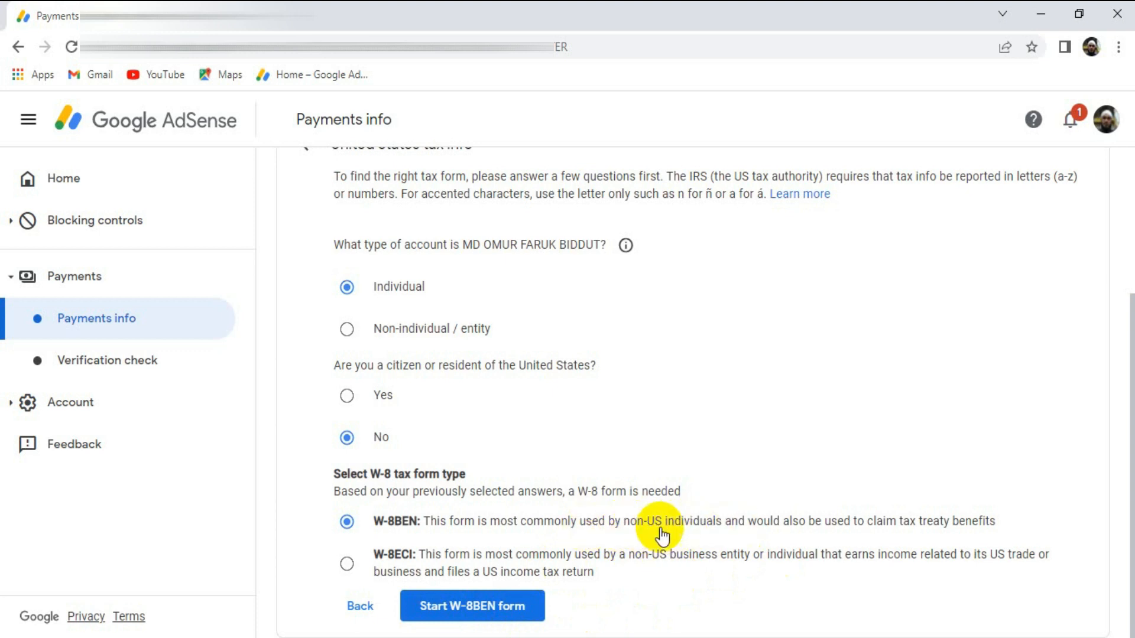
left_click(471, 612)
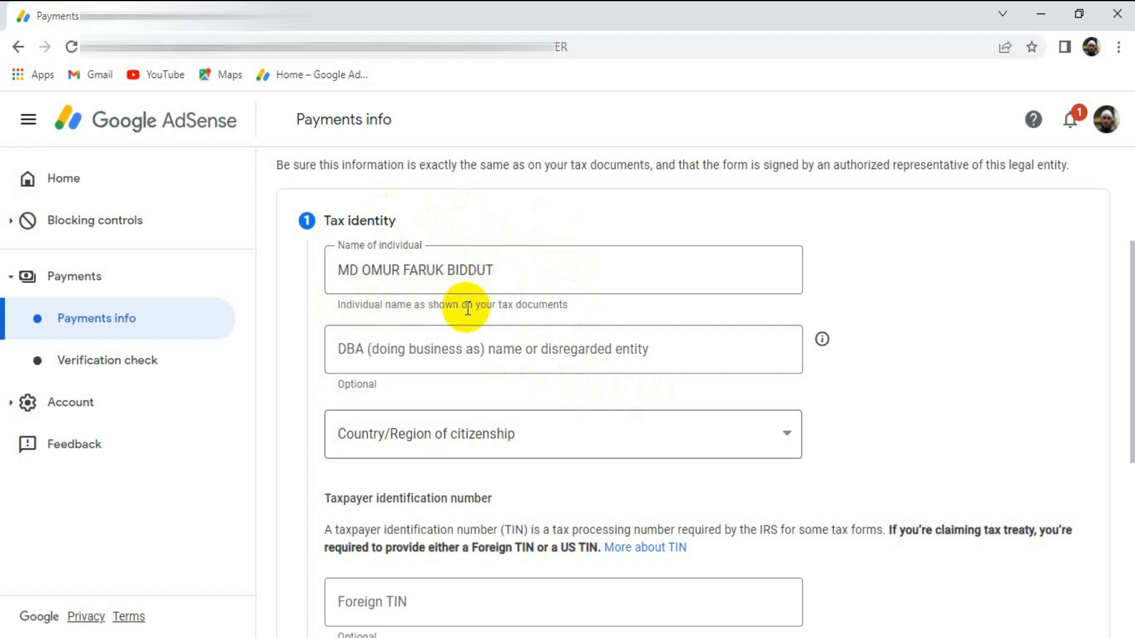
- Set the country/region of citizenship to Bangladesh in the tax identity section
scroll(467, 307, "down", 1)
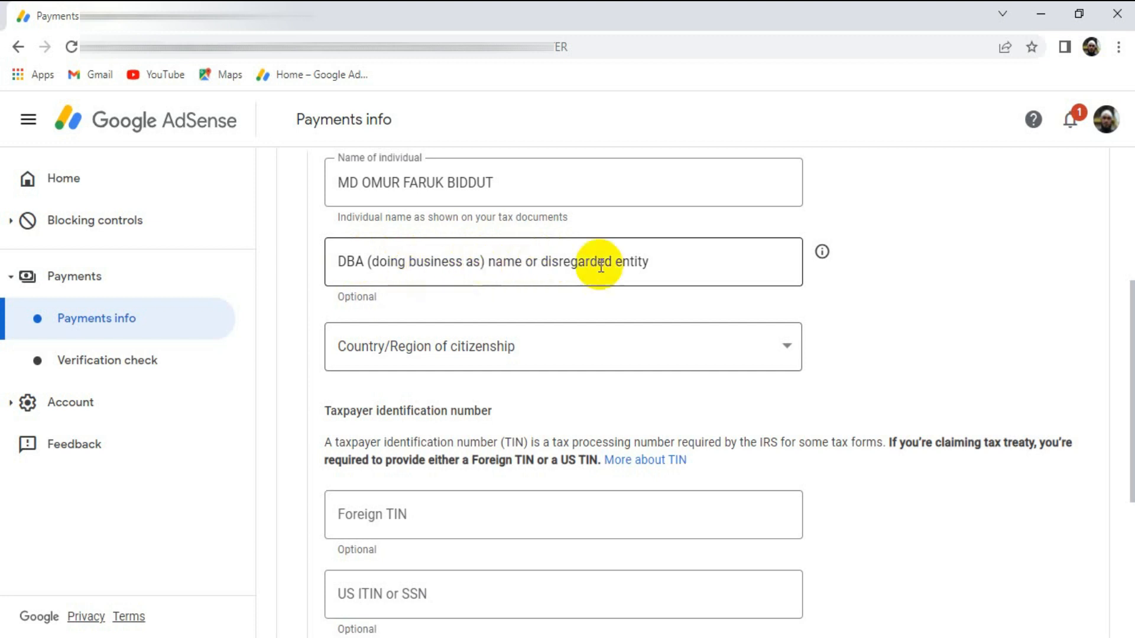
left_click(619, 352)
scroll(486, 207, "down", 5)
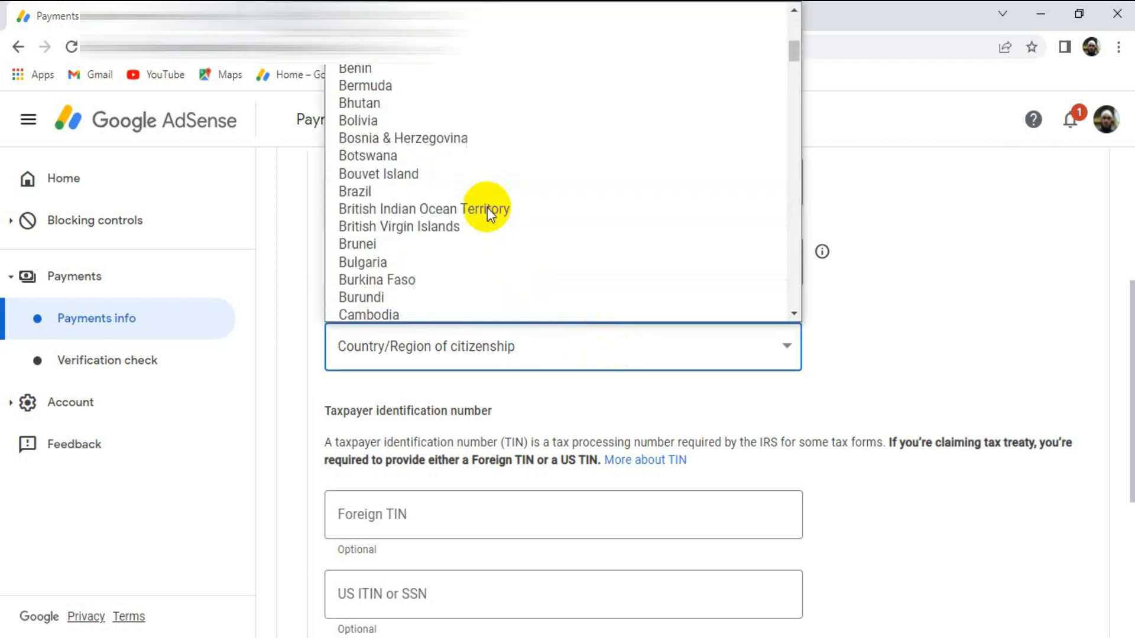
scroll(466, 168, "down", 3)
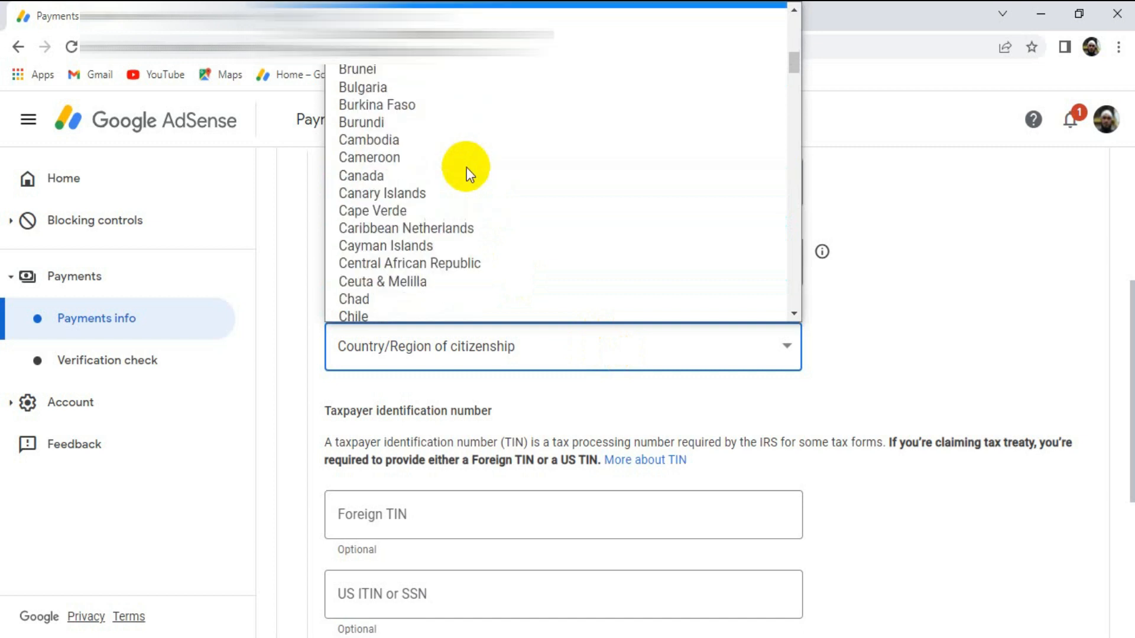
scroll(439, 171, "up", 6)
left_click(430, 155)
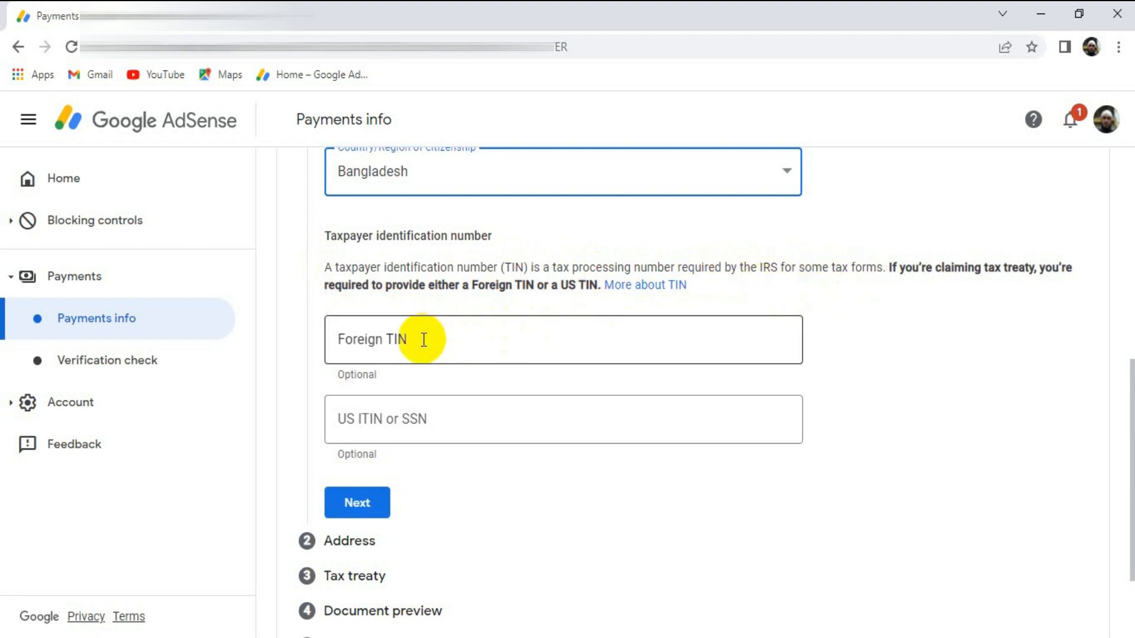
- Enter the foreign taxpayer identification number, leave the US ITIN or SSN blank, and continue to the address section
left_click(402, 341)
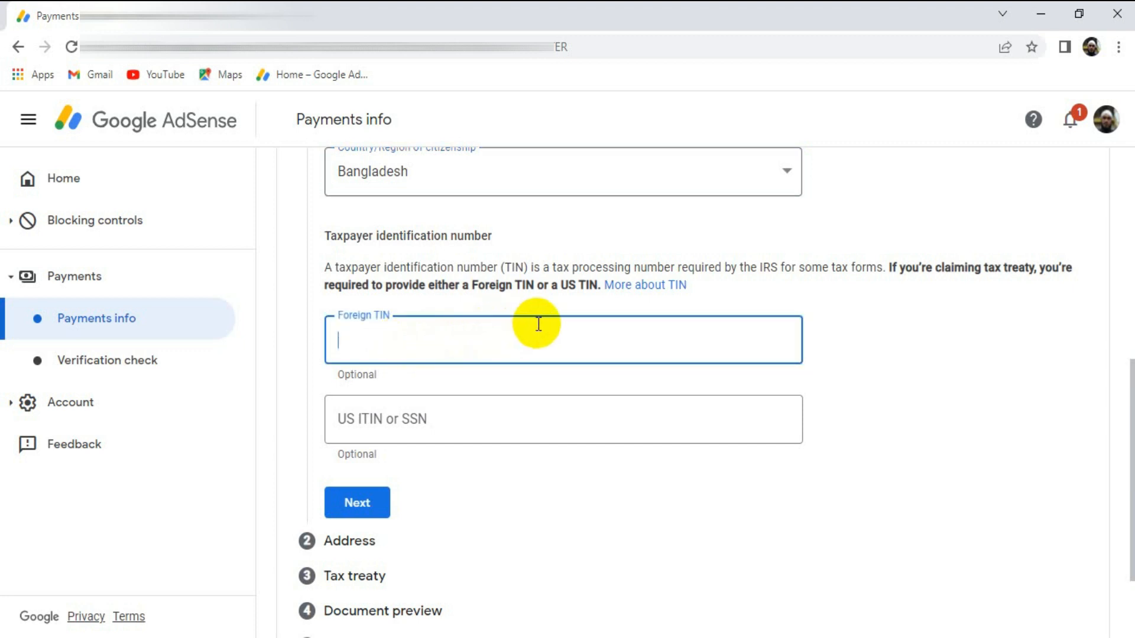
key("ctrl+v")
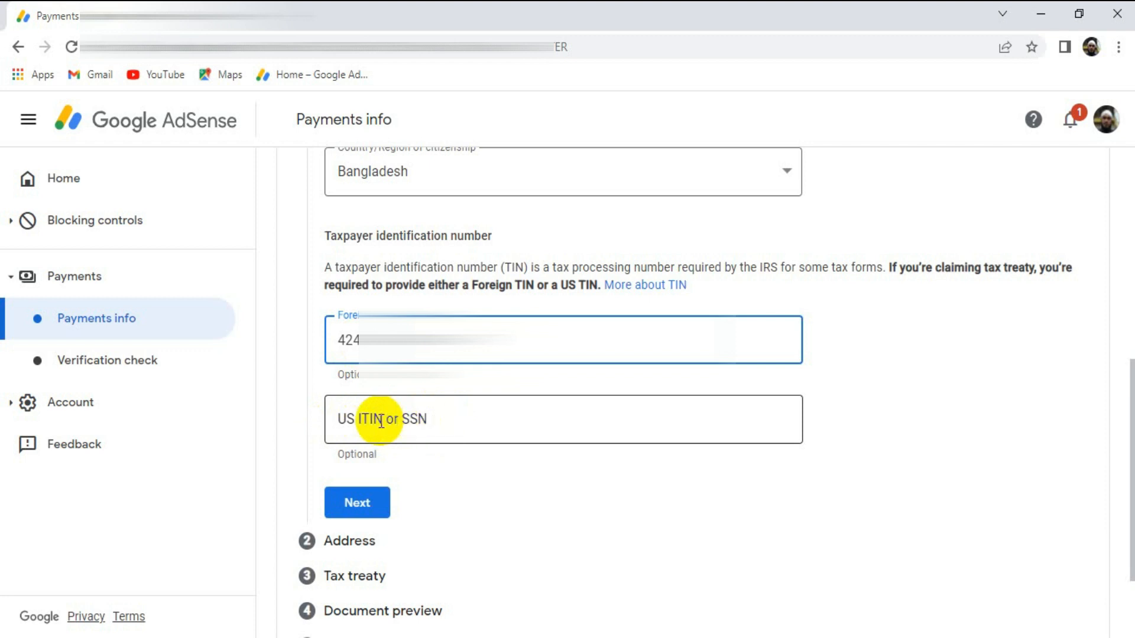
scroll(364, 384, "down", 2)
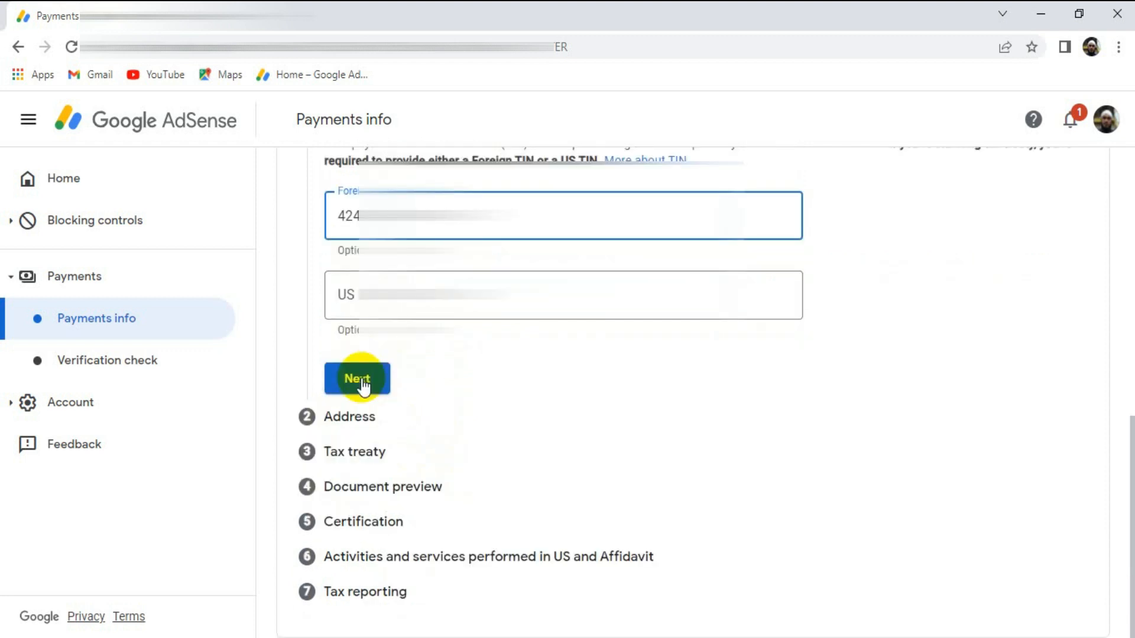
left_click(363, 385)
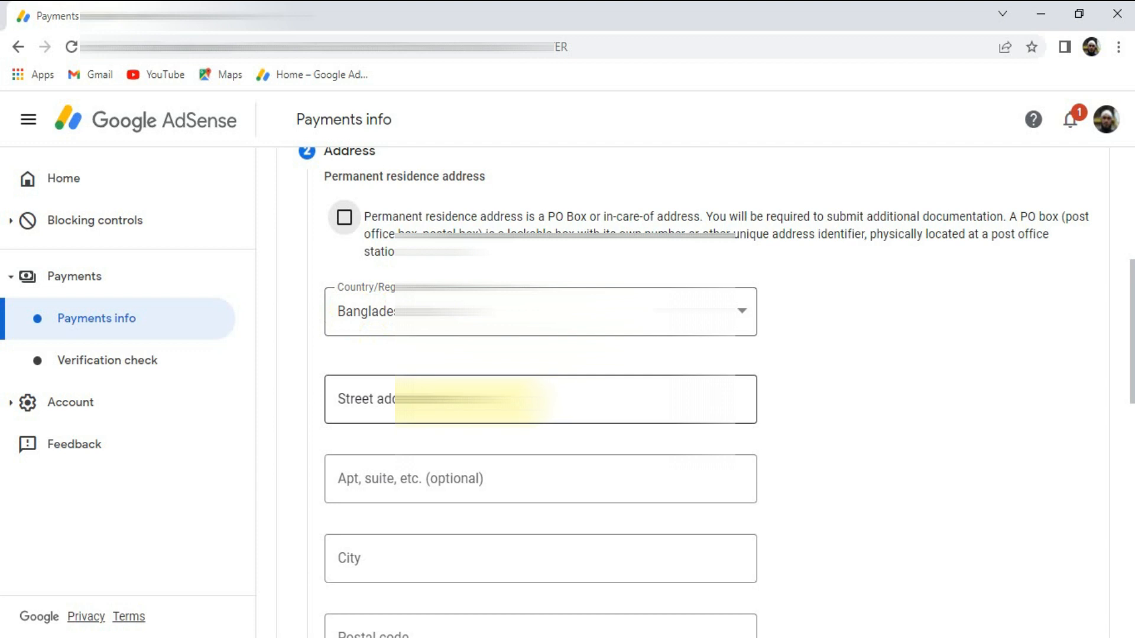
- Fill in the permanent residence address using the saved street address suggestion
left_click(532, 399)
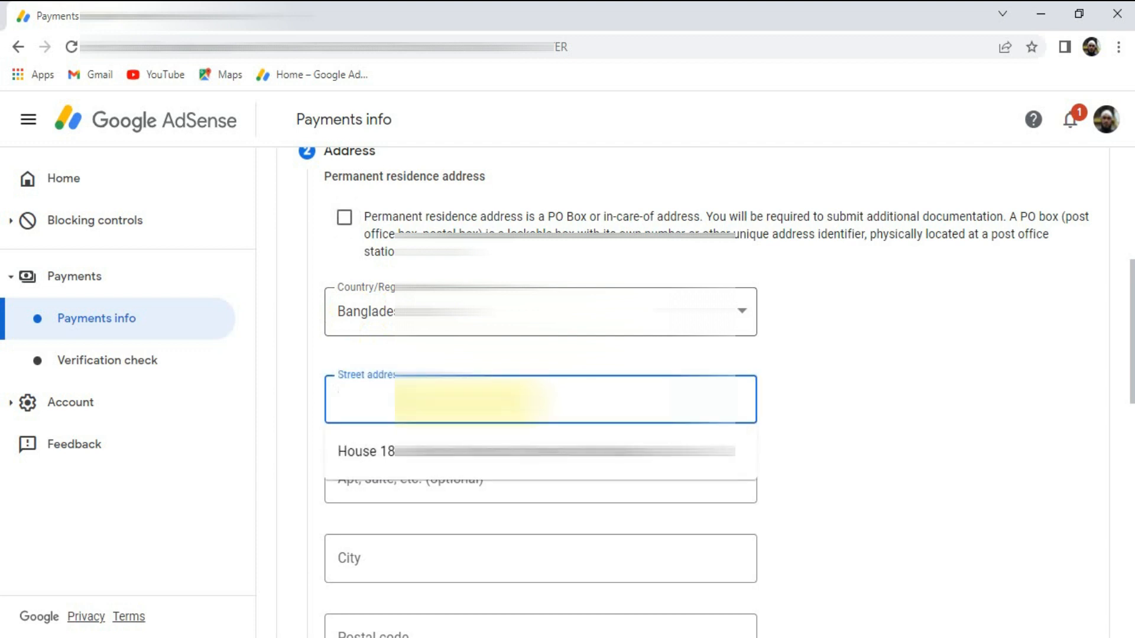
left_click(495, 466)
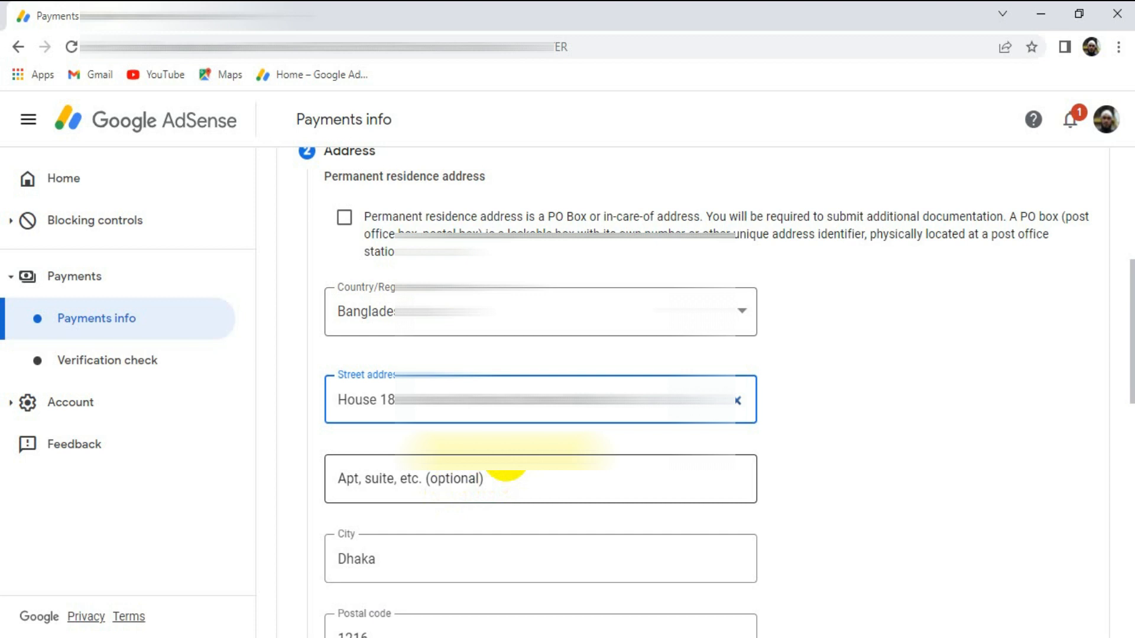
scroll(505, 470, "down", 3)
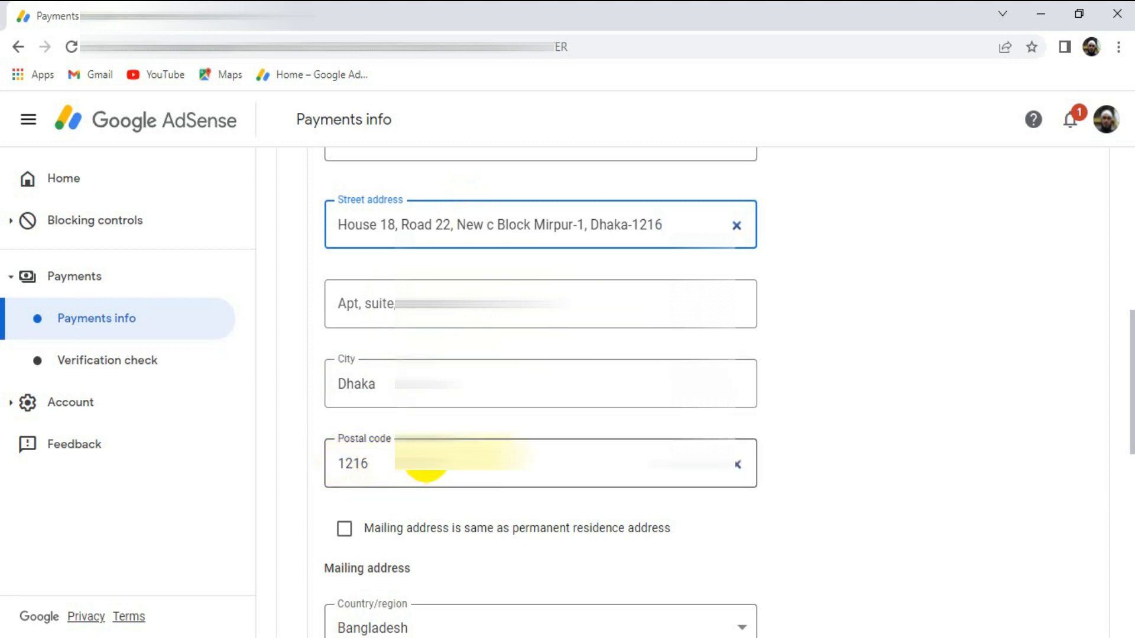
- Mark the mailing address as the same as the permanent residence address and continue to the tax treaty section
scroll(425, 461, "down", 3)
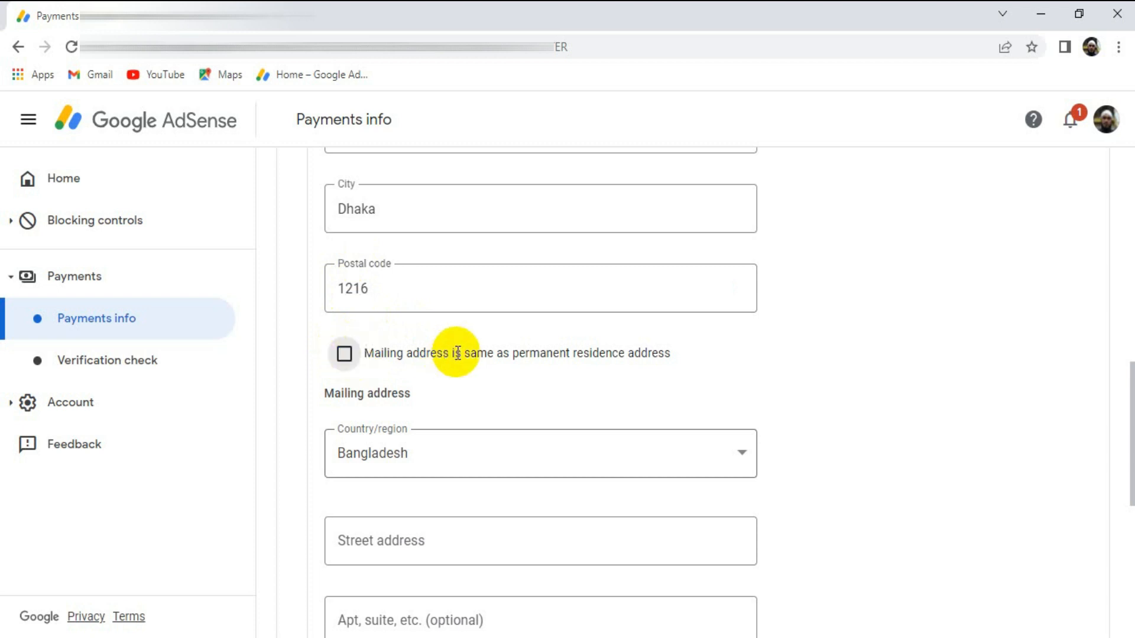
scroll(457, 354, "down", 5)
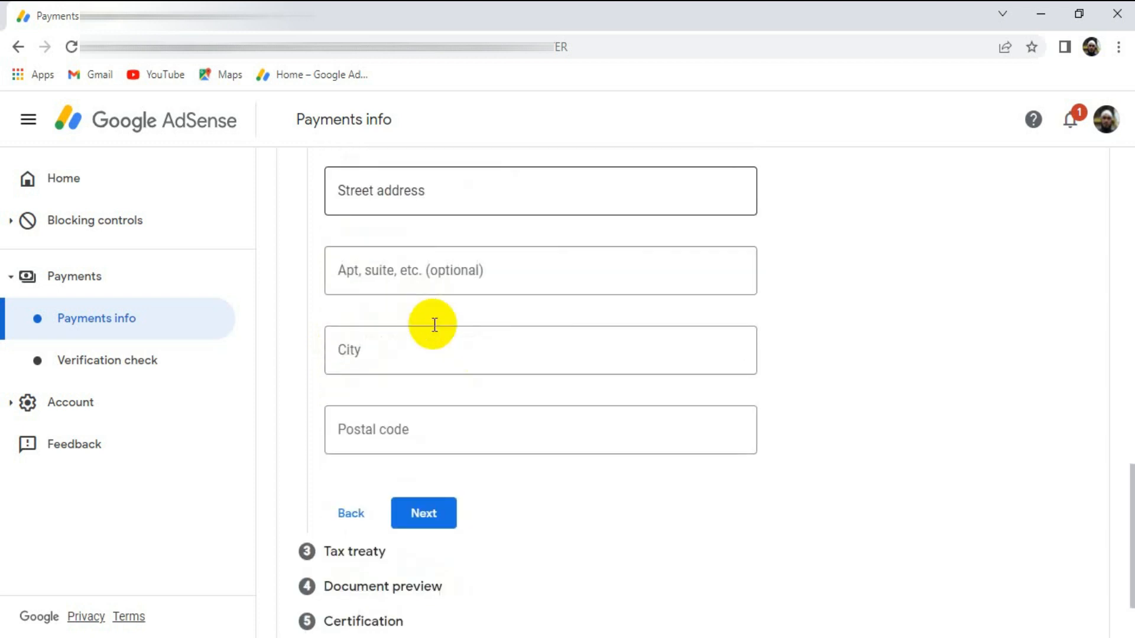
scroll(458, 386, "up", 5)
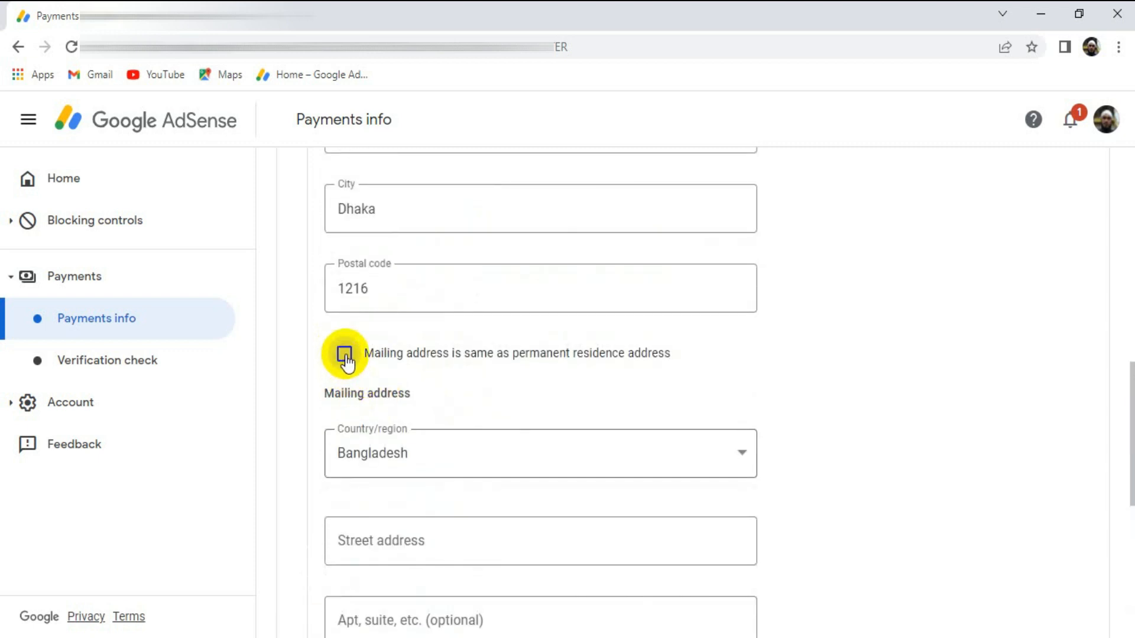
left_click(345, 356)
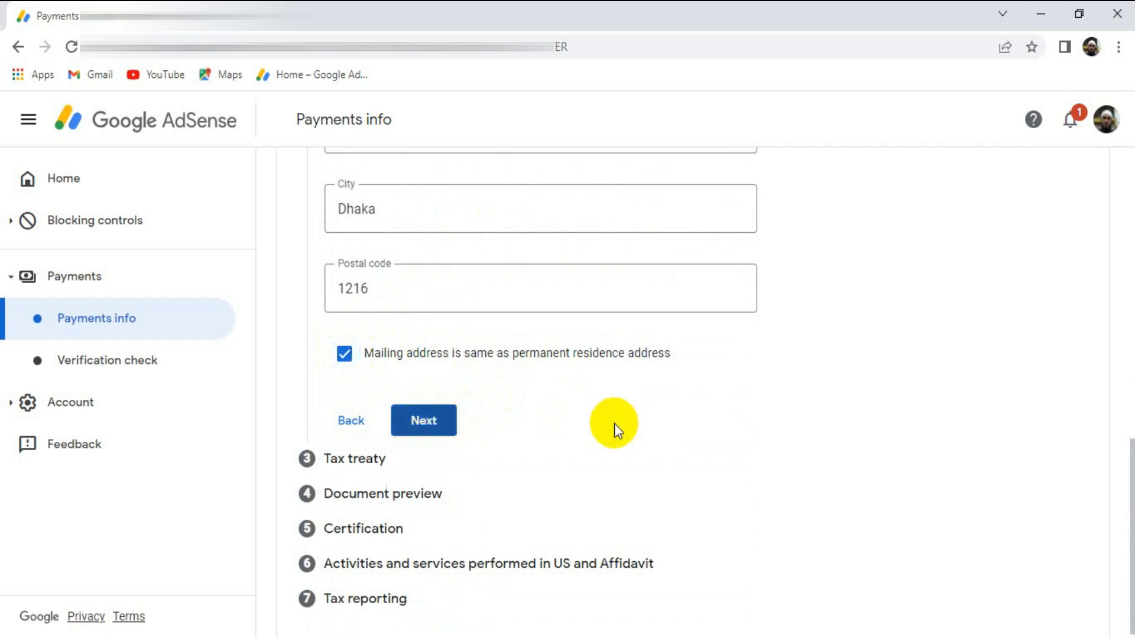
left_click(423, 420)
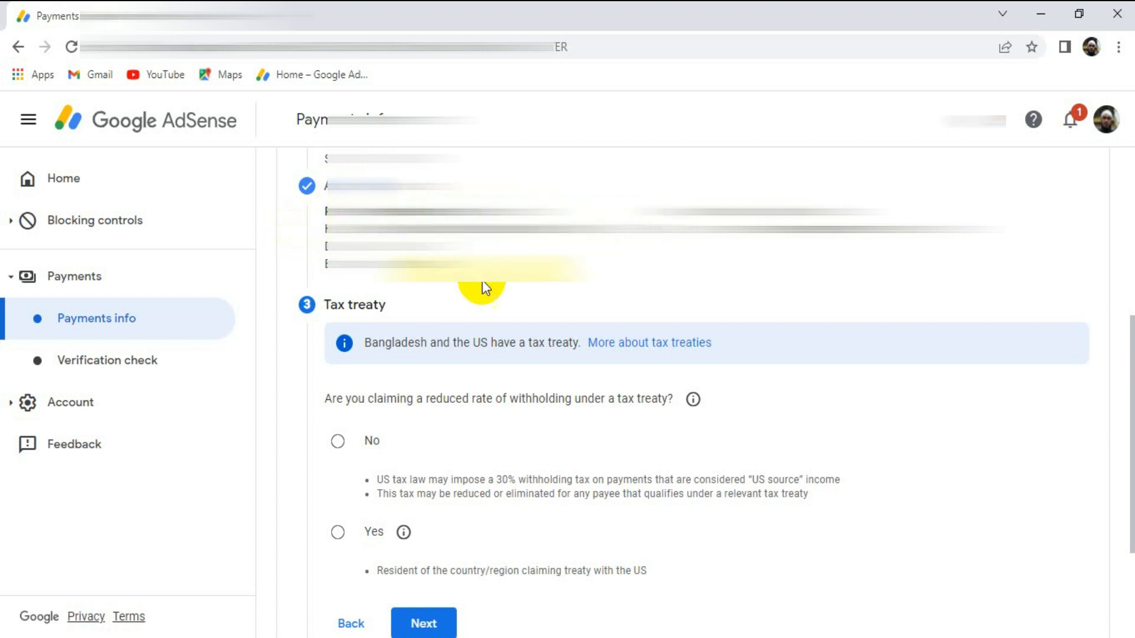
- Claim a reduced withholding rate under a tax treaty as a resident of Bangladesh
left_click(338, 535)
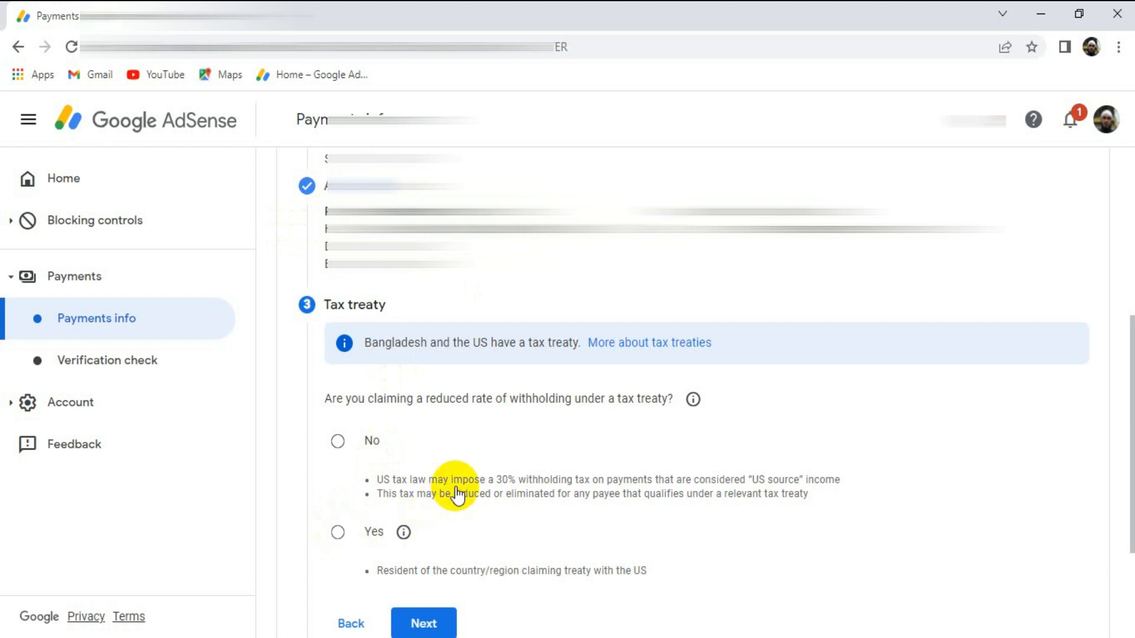
scroll(478, 443, "down", 4)
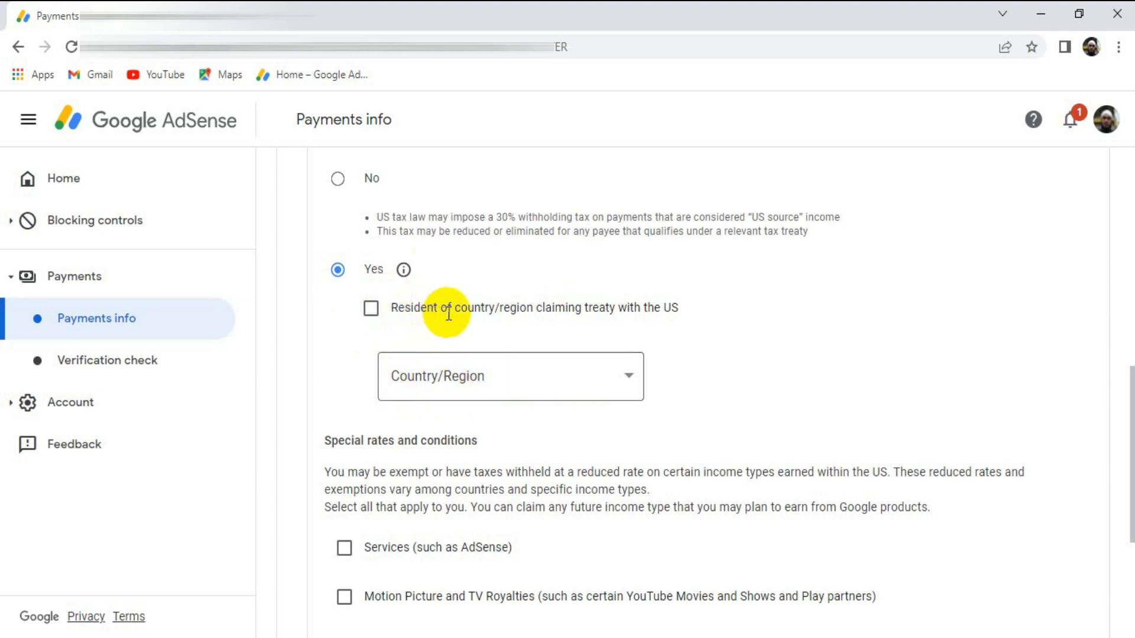
left_click(371, 310)
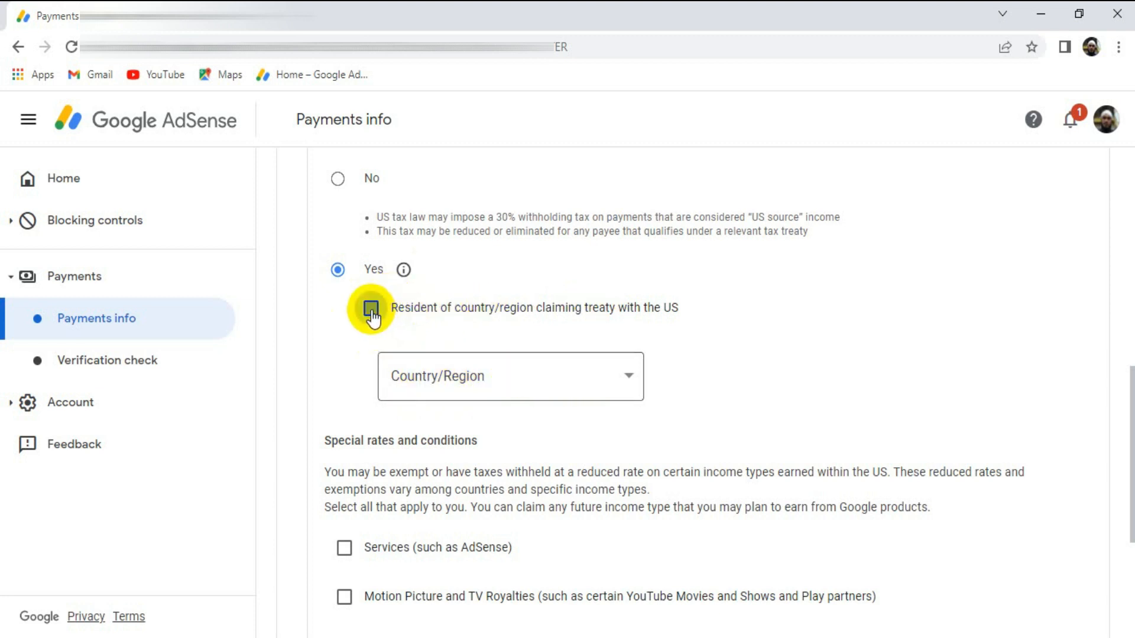
left_click(626, 377)
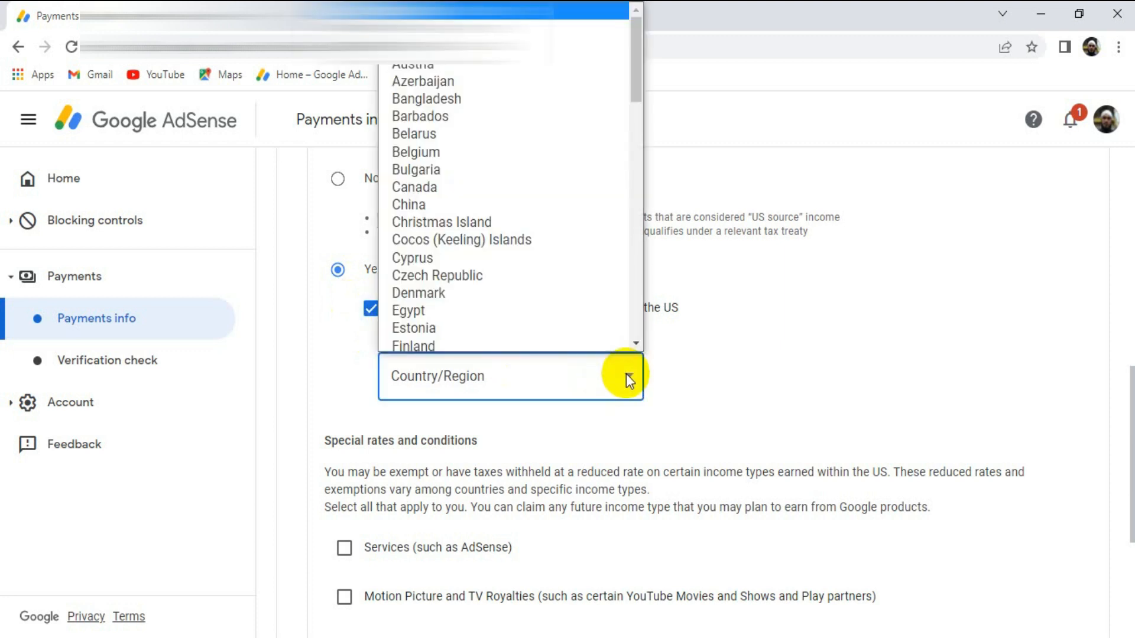
left_click(479, 95)
- Claim the Services treaty rate under Article 7 and paragraph 1 at 0% (Reduced treaty rate) and confirm the reason for meeting the terms
scroll(504, 316, "down", 4)
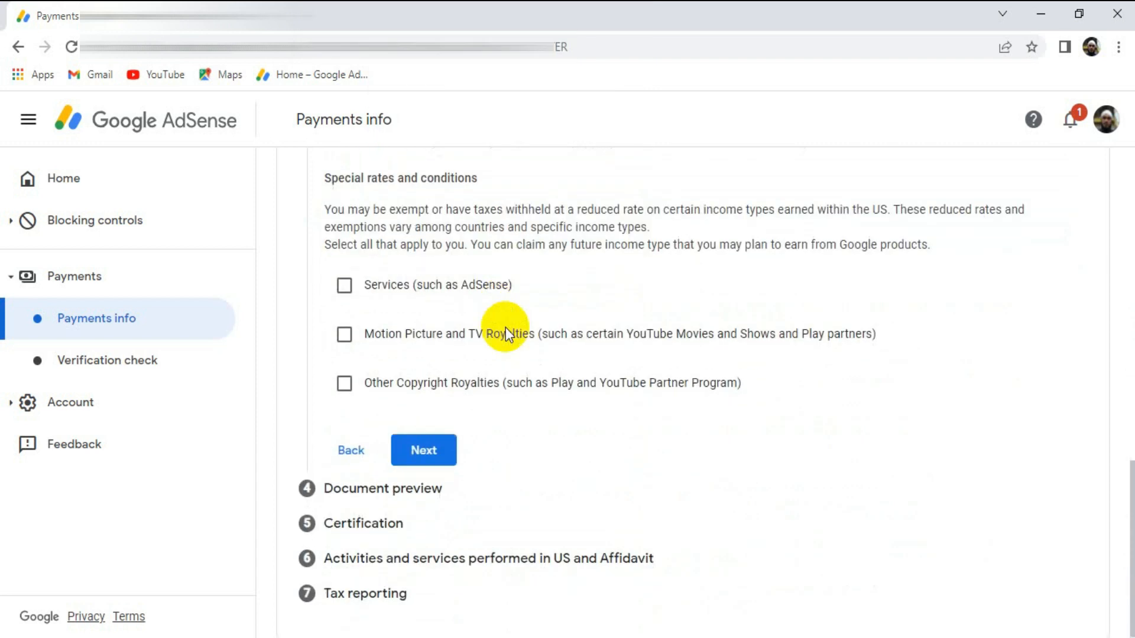
left_click(345, 286)
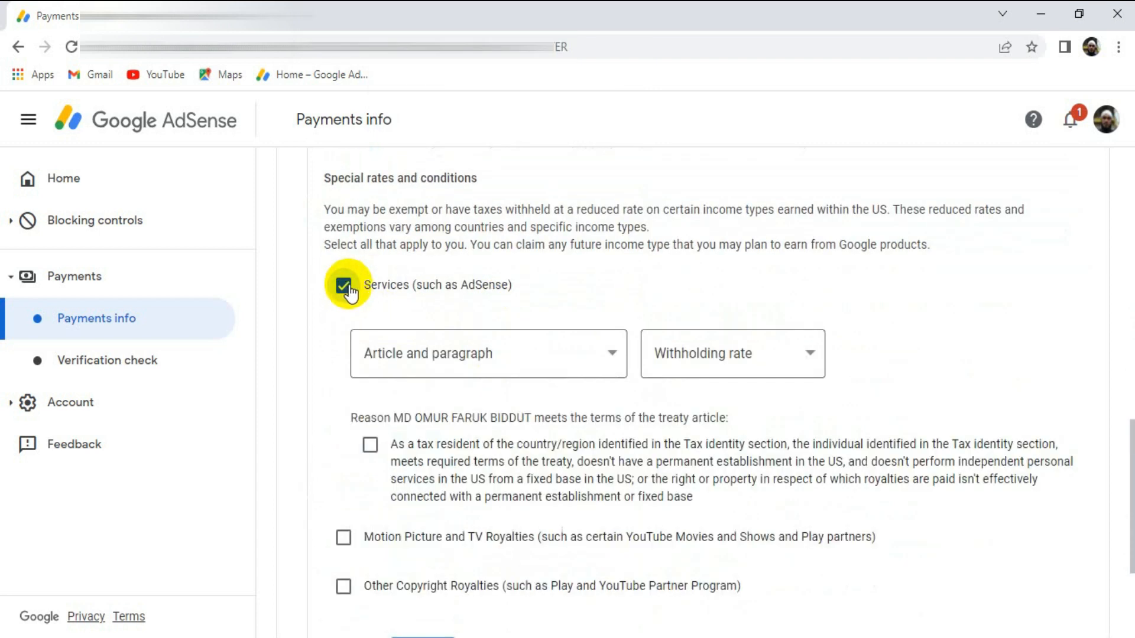
left_click(520, 353)
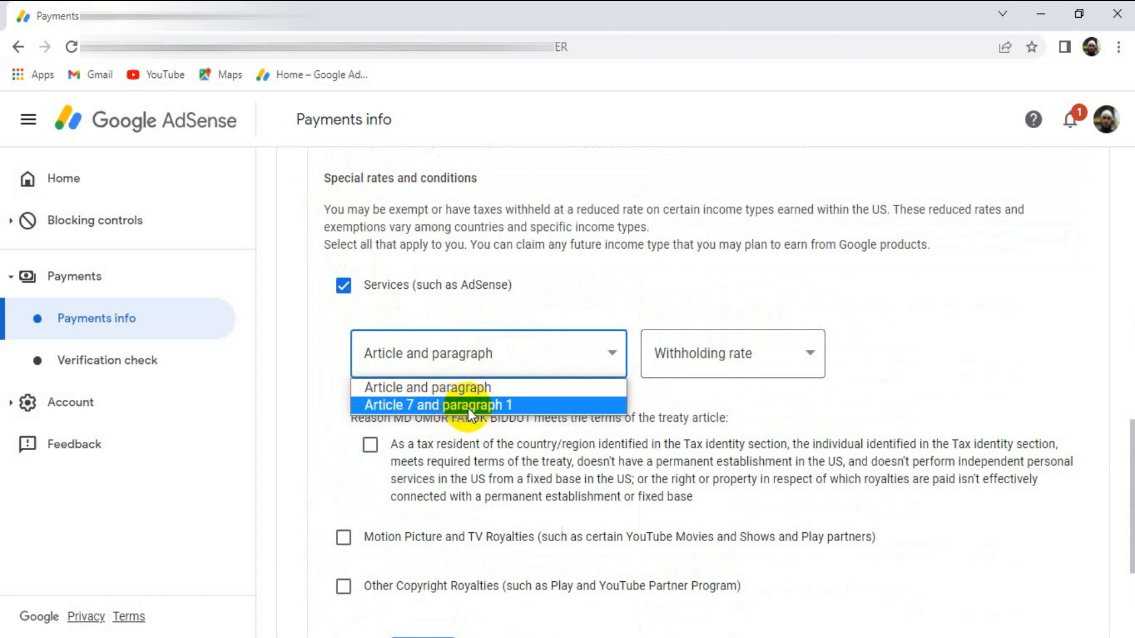
left_click(485, 405)
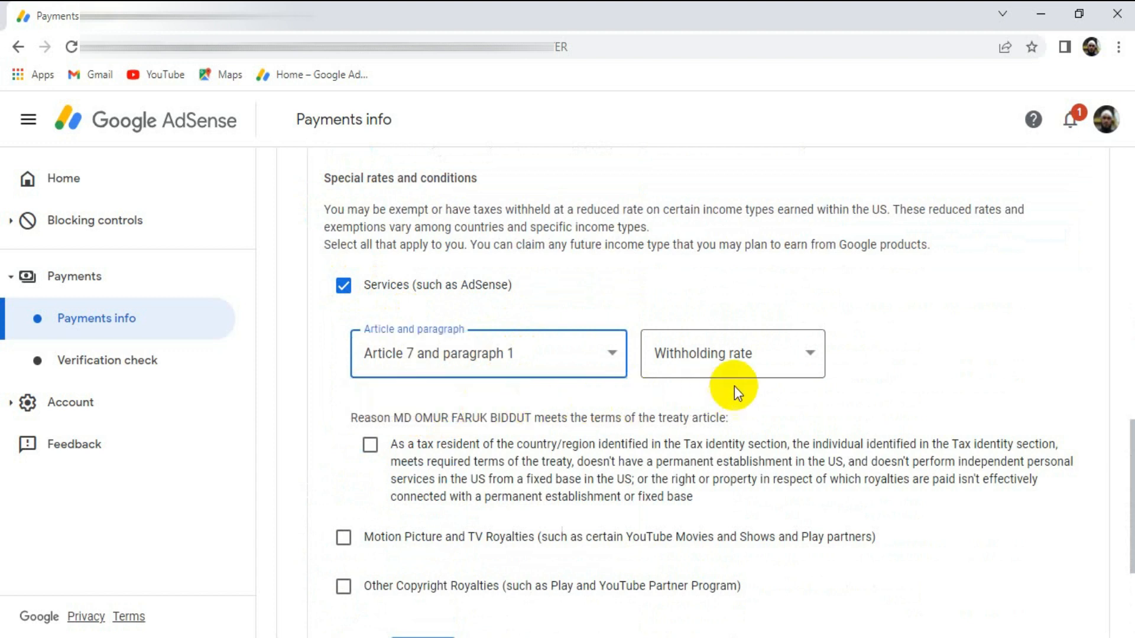
left_click(773, 353)
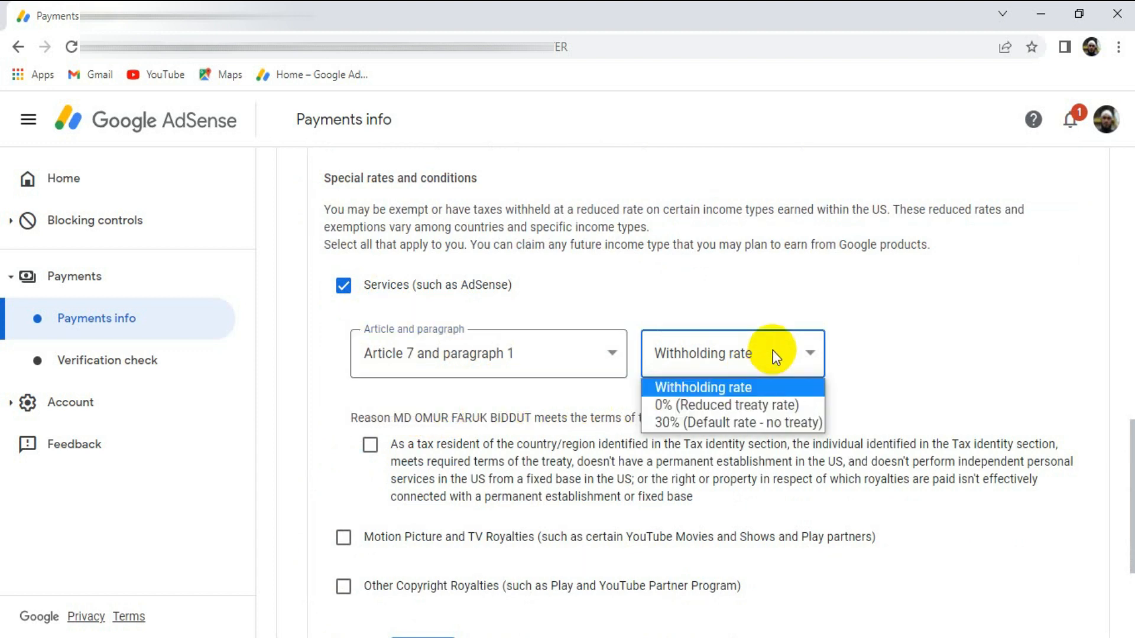
left_click(745, 405)
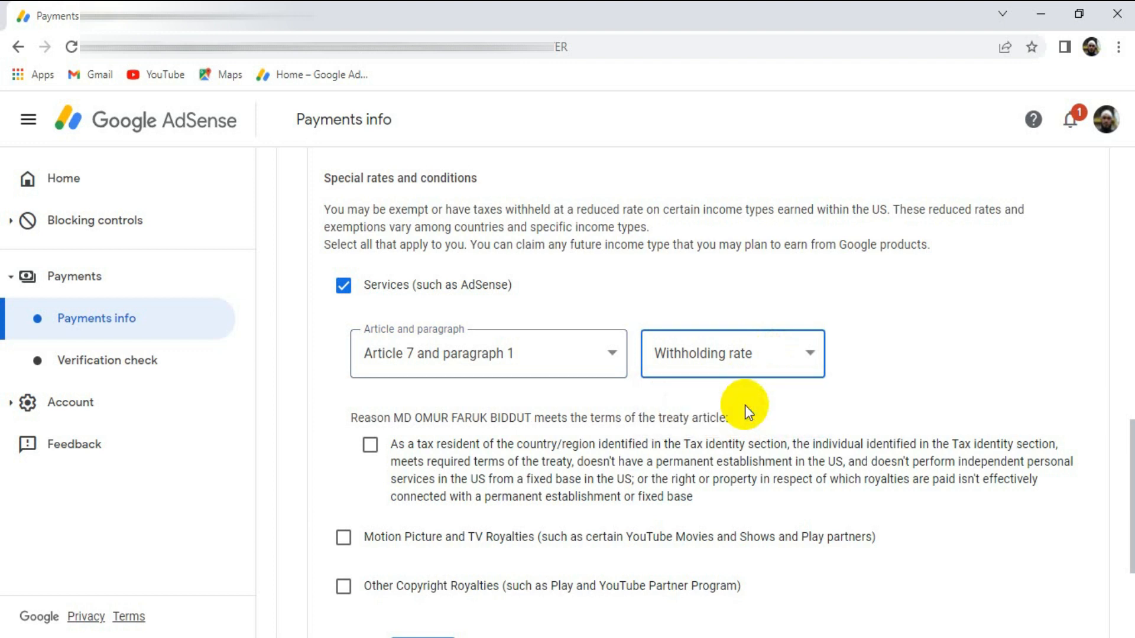
scroll(596, 406, "down", 3)
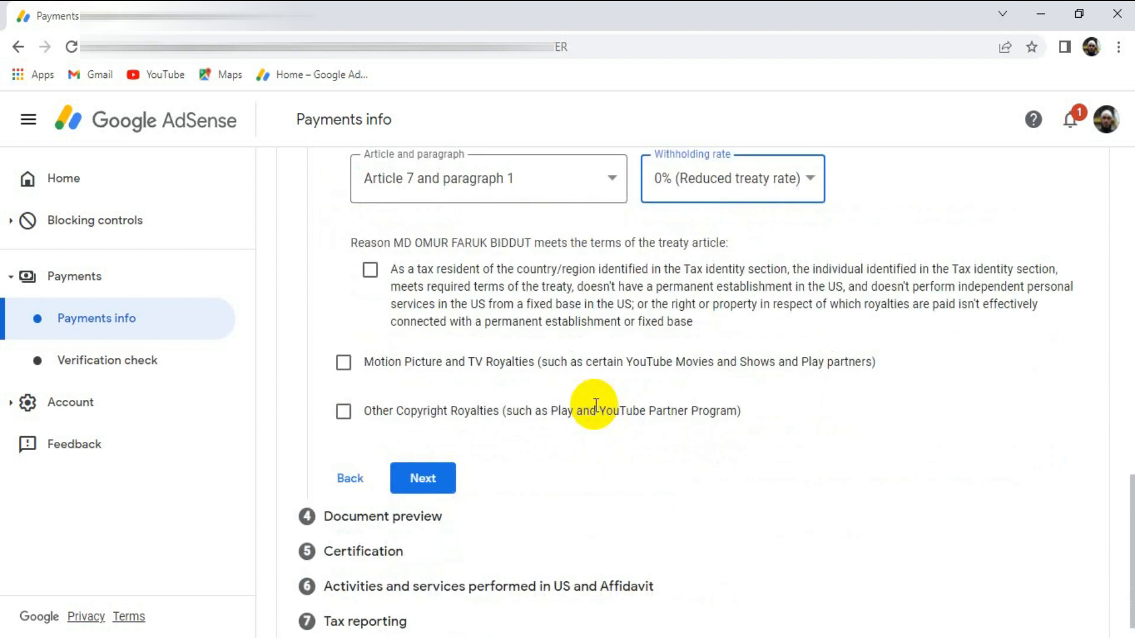
left_click(370, 270)
- Claim Motion Picture and TV Royalties under Article 12 and paragraph 2 at the 10% reduced treaty rate and confirm the tax resident reason
left_click(344, 362)
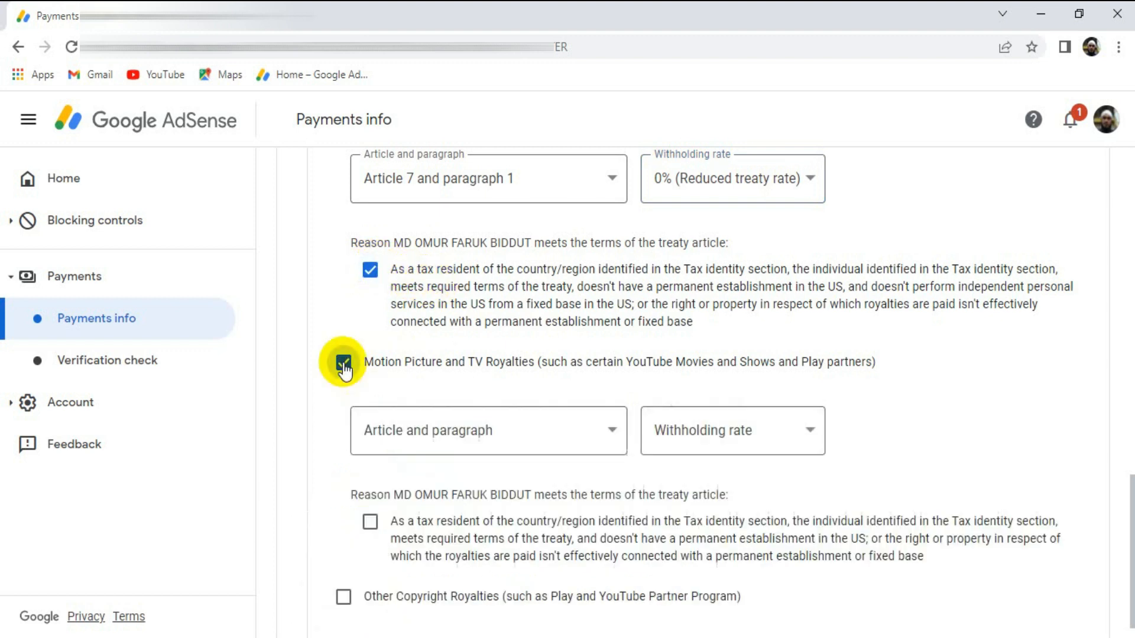
left_click(577, 430)
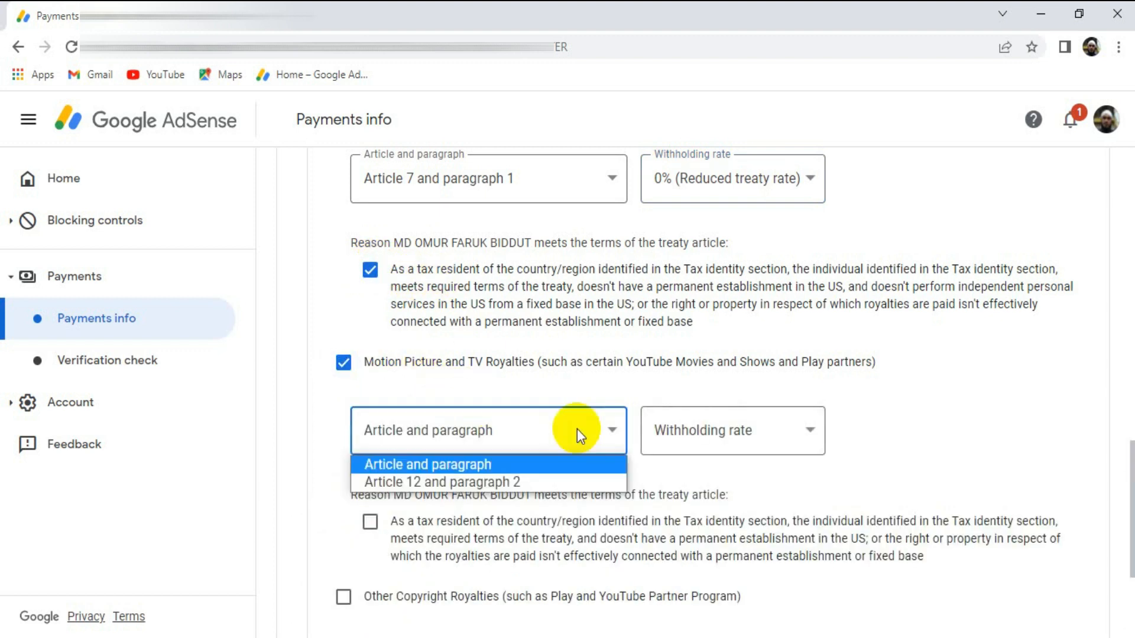
left_click(483, 484)
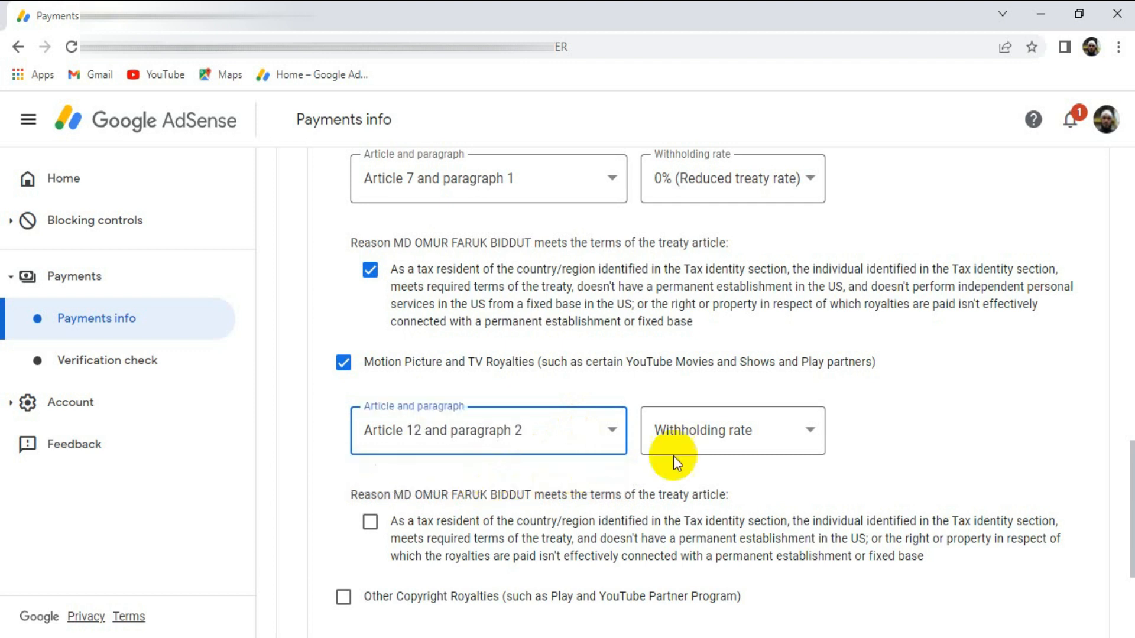
left_click(758, 426)
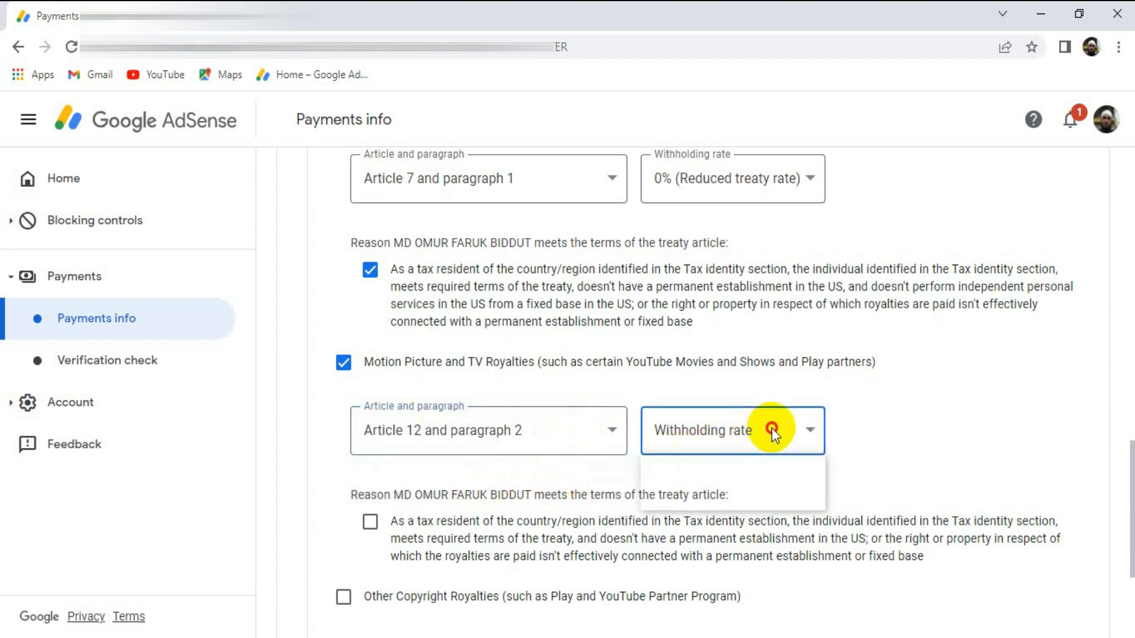
left_click(728, 482)
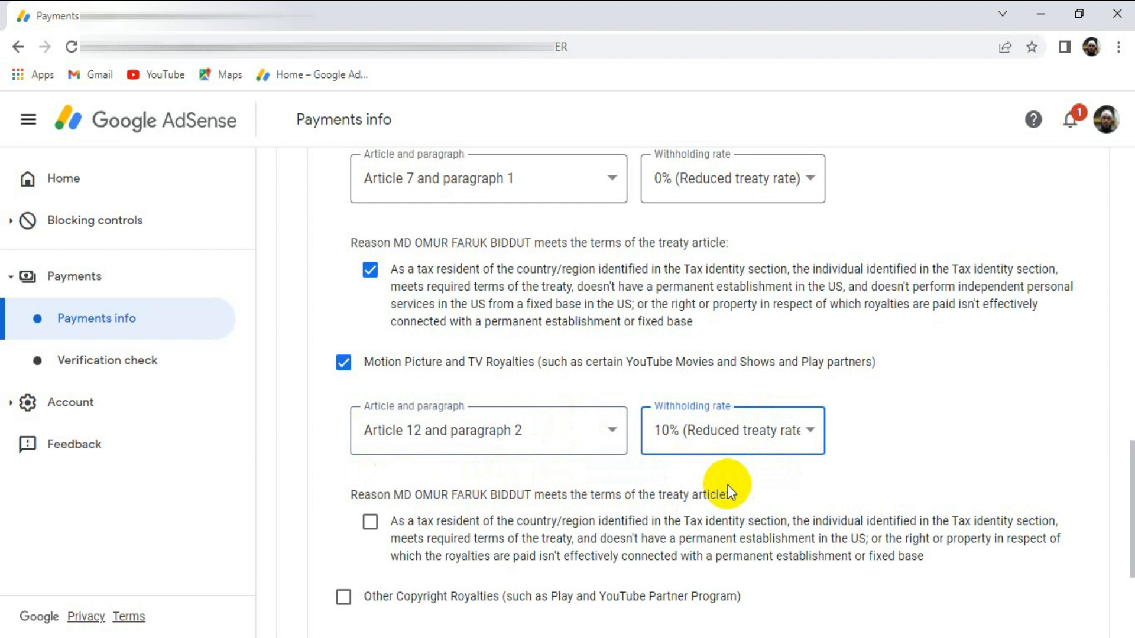
scroll(802, 461, "down", 3)
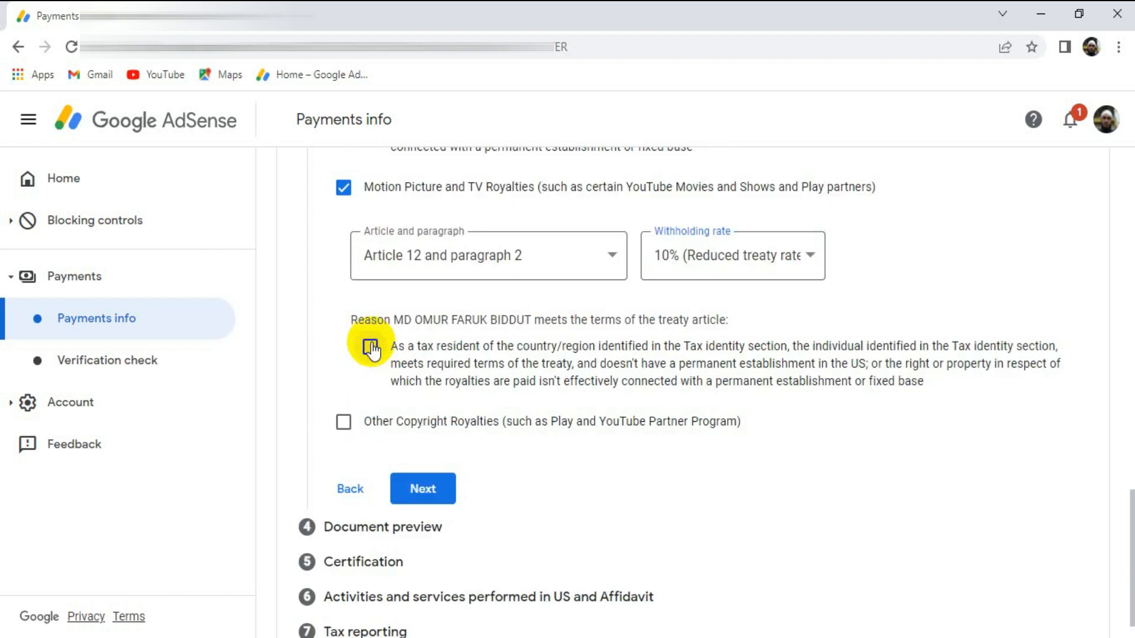
left_click(370, 347)
- Claim Other Copyright Royalties under Article 12 and paragraph 2 at 10% (Reduced treaty rate) and confirm the tax resident reason
left_click(343, 421)
left_click(569, 491)
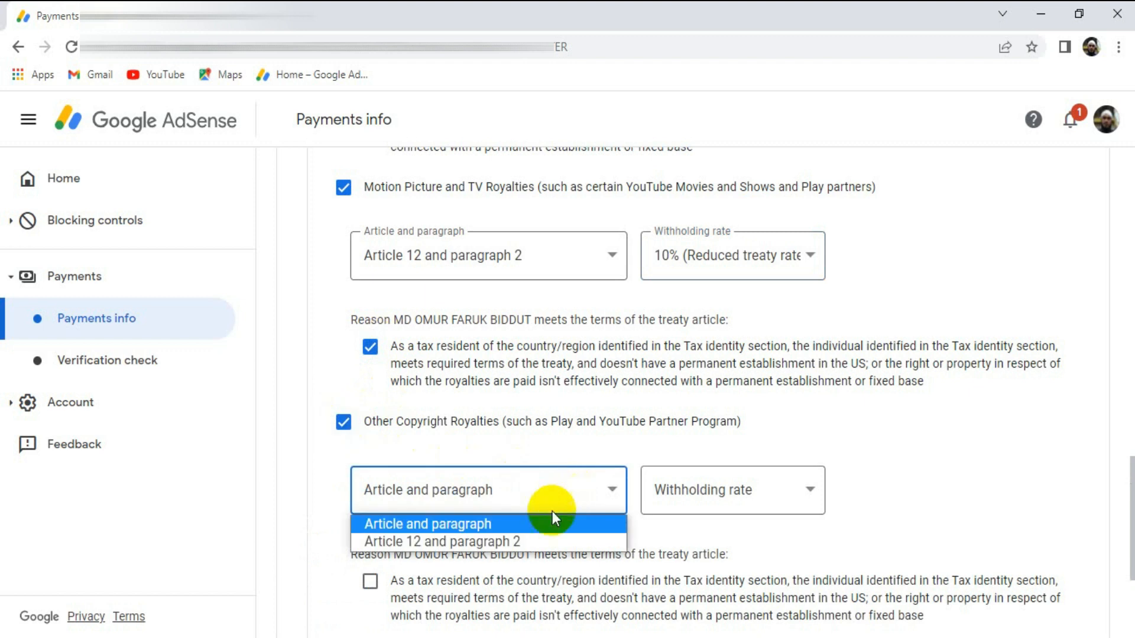
left_click(458, 545)
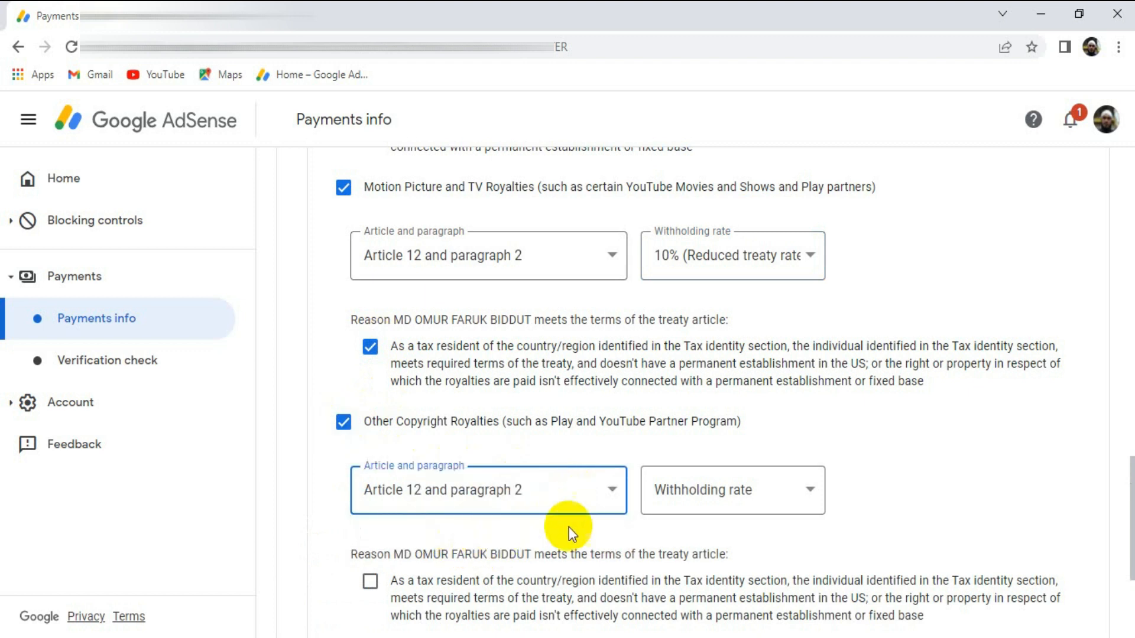
left_click(752, 493)
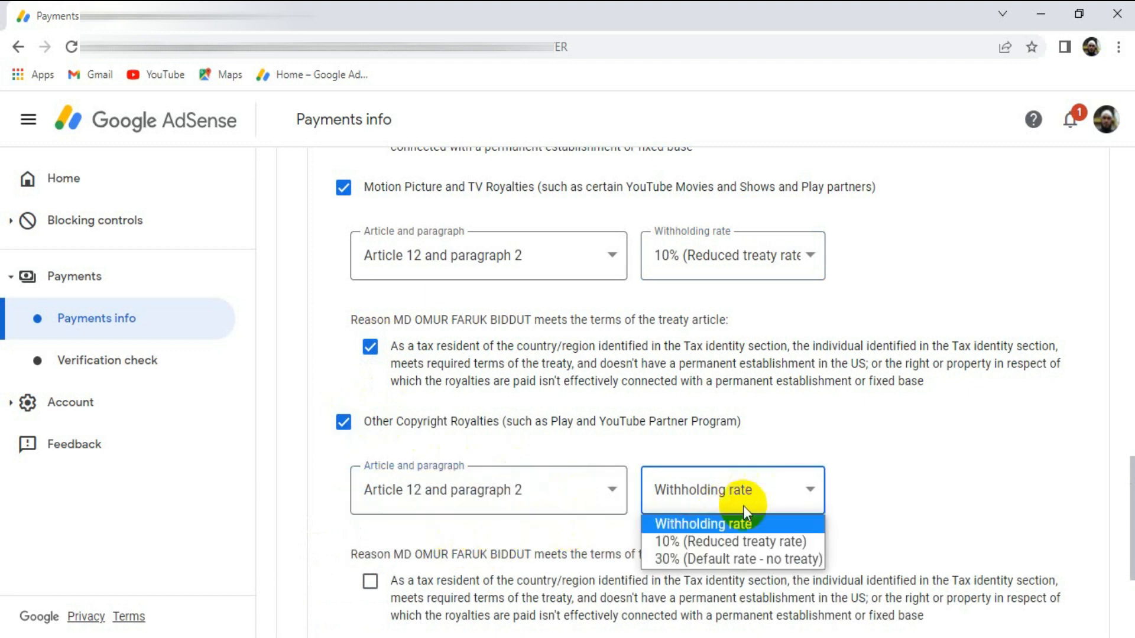
left_click(721, 543)
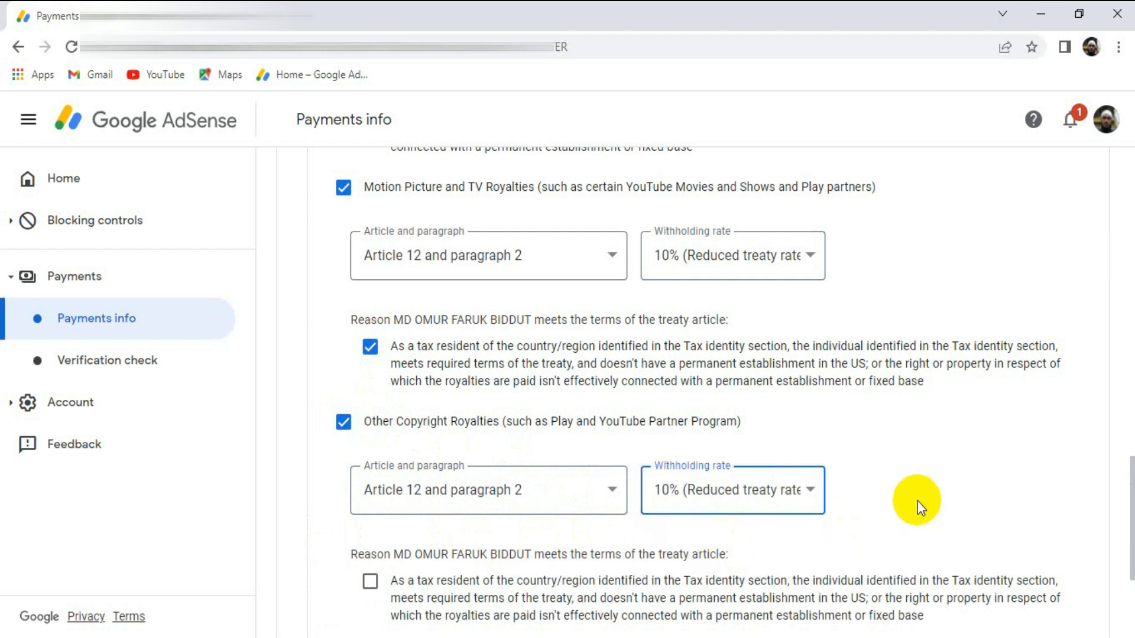
scroll(917, 501, "down", 3)
left_click(371, 356)
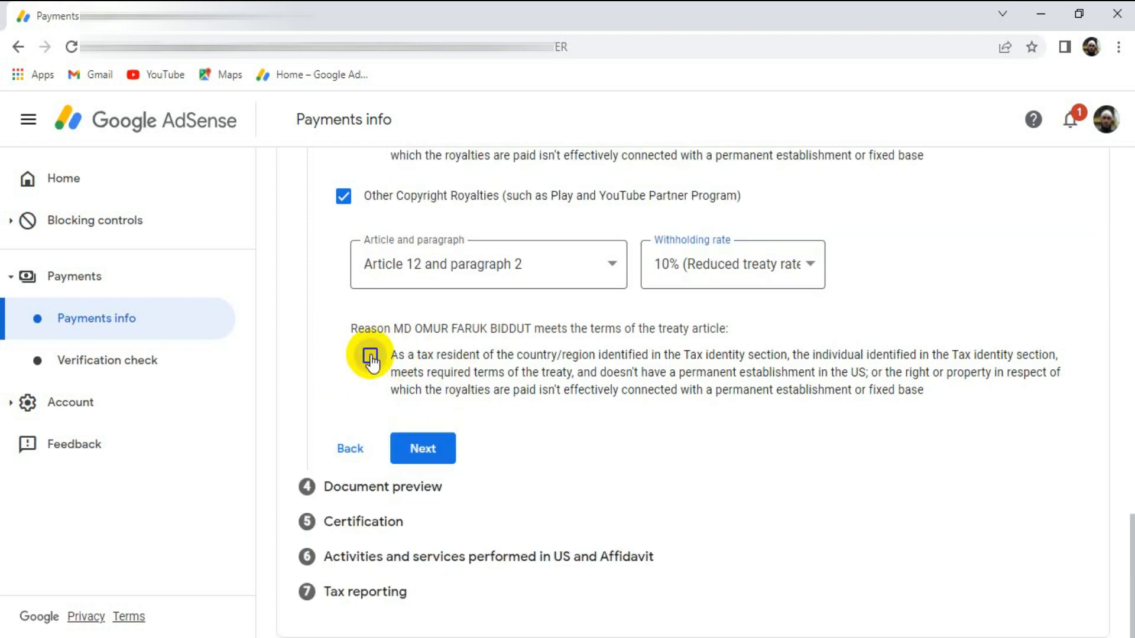
- Proceed to the document preview, confirm that the generated tax documents have been reviewed, and continue to certification
left_click(425, 452)
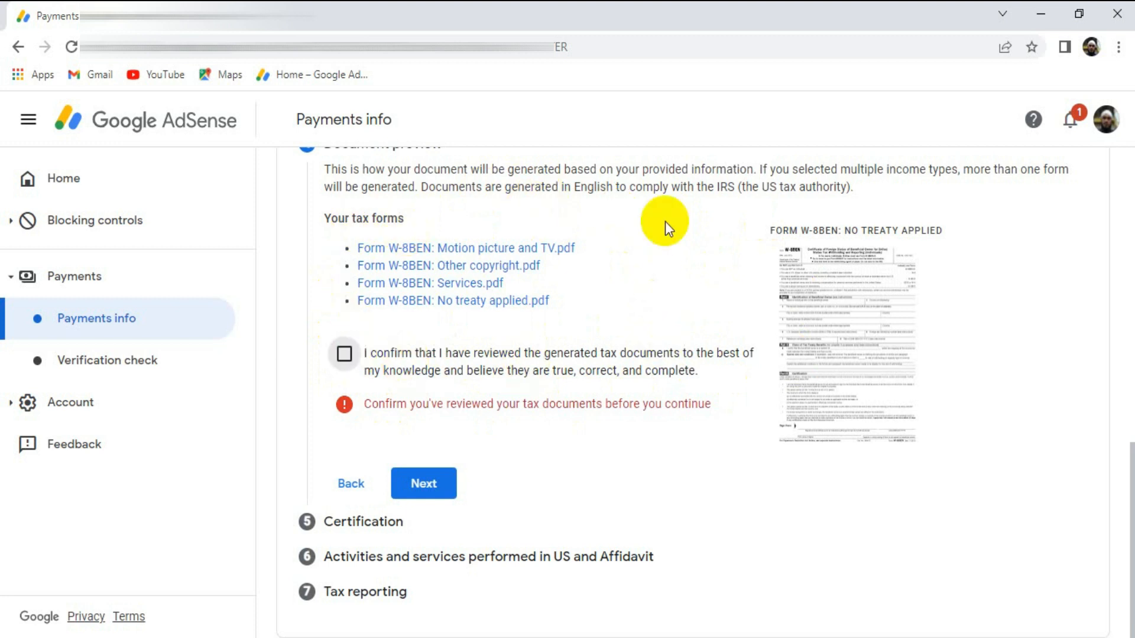
left_click(344, 356)
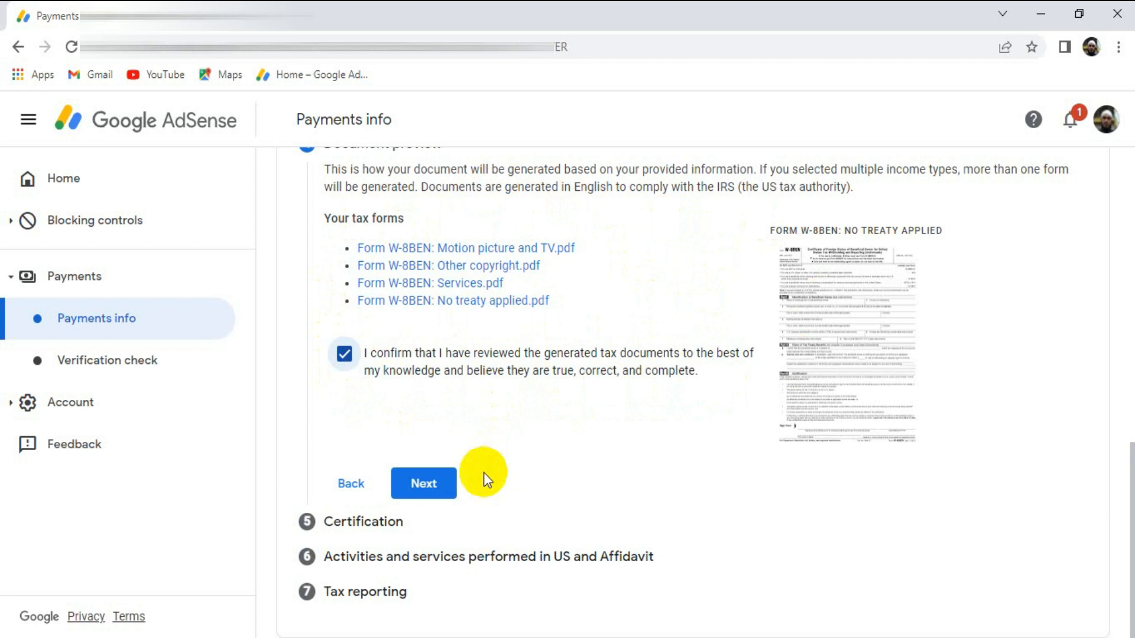
left_click(429, 492)
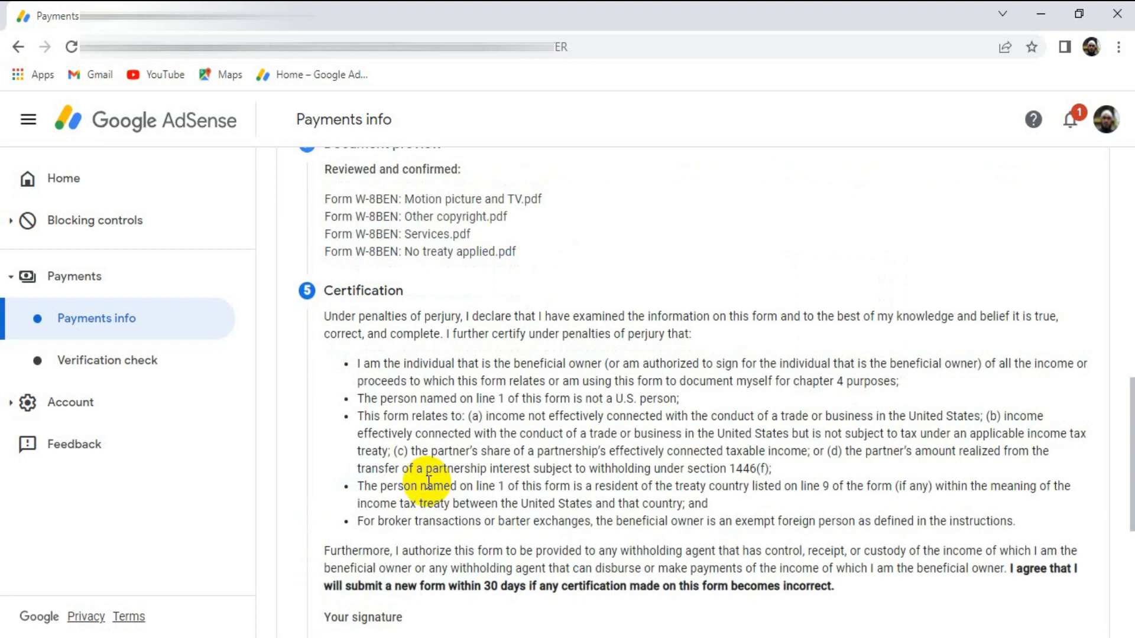
- Sign the certification with the full legal name as the person named in the Tax identity section, and continue
scroll(536, 289, "down", 1)
scroll(537, 289, "down", 4)
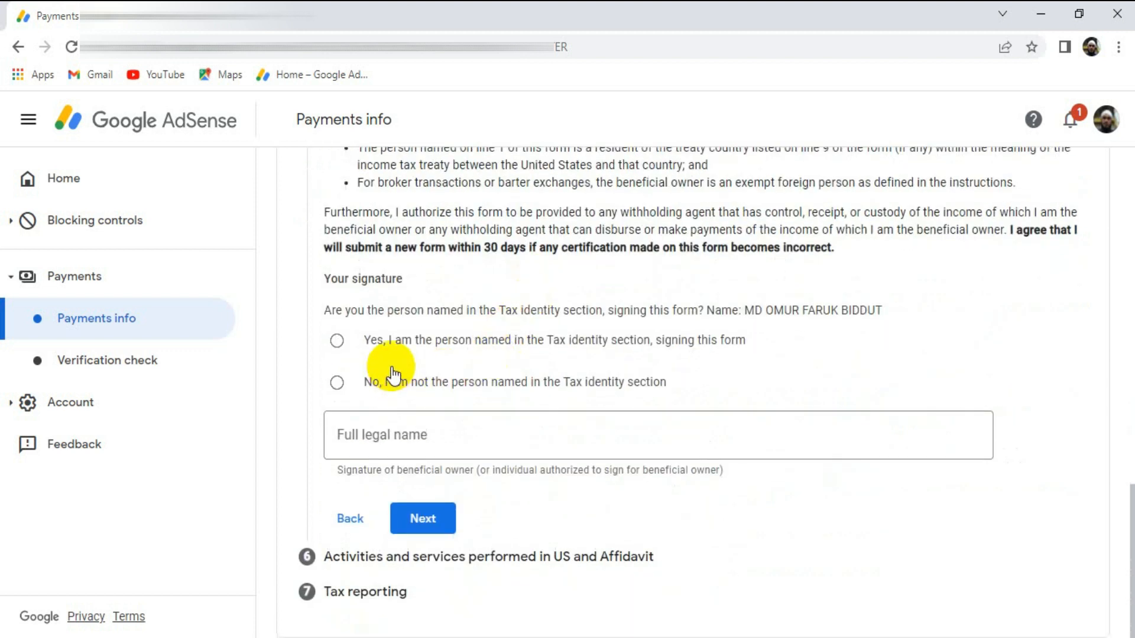
left_click(475, 429)
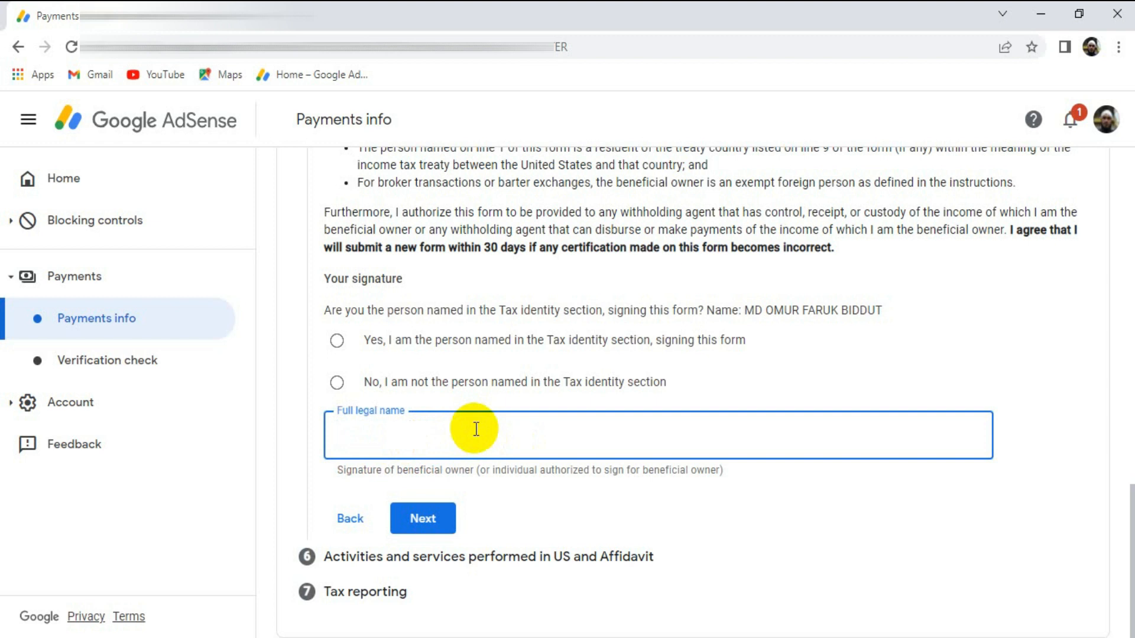
right_click(416, 437)
left_click(448, 298)
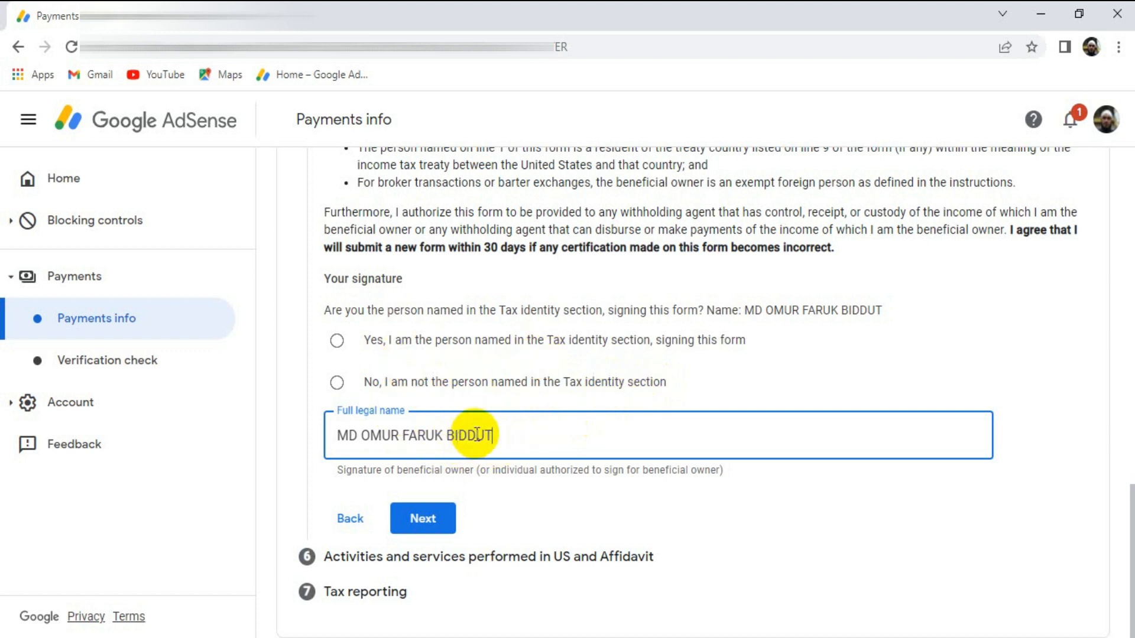
left_click(337, 340)
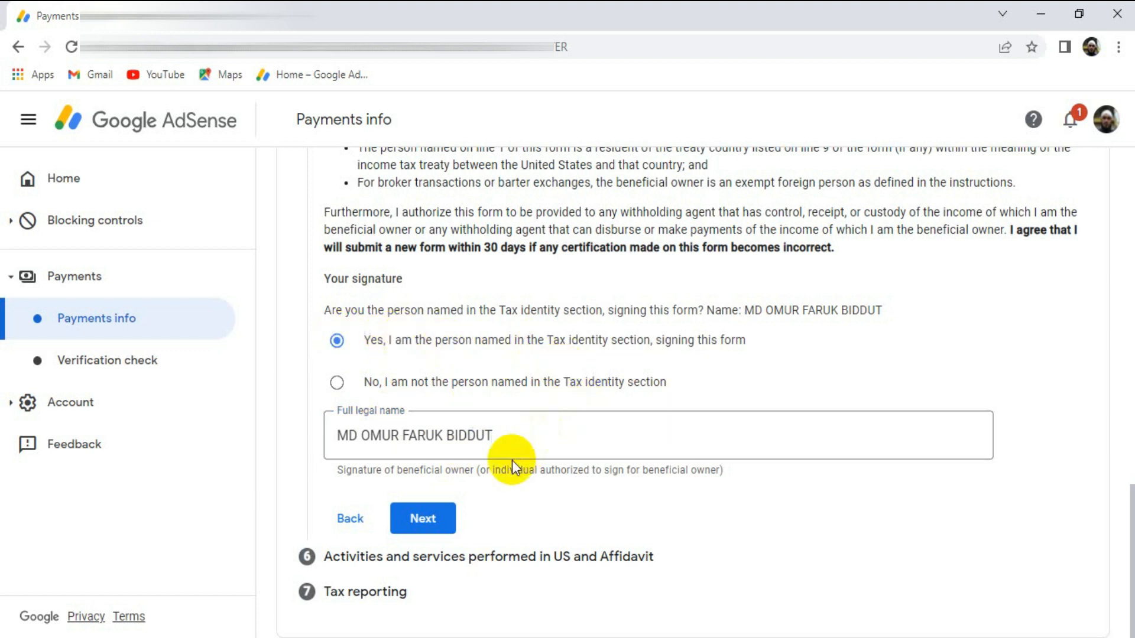
left_click(423, 523)
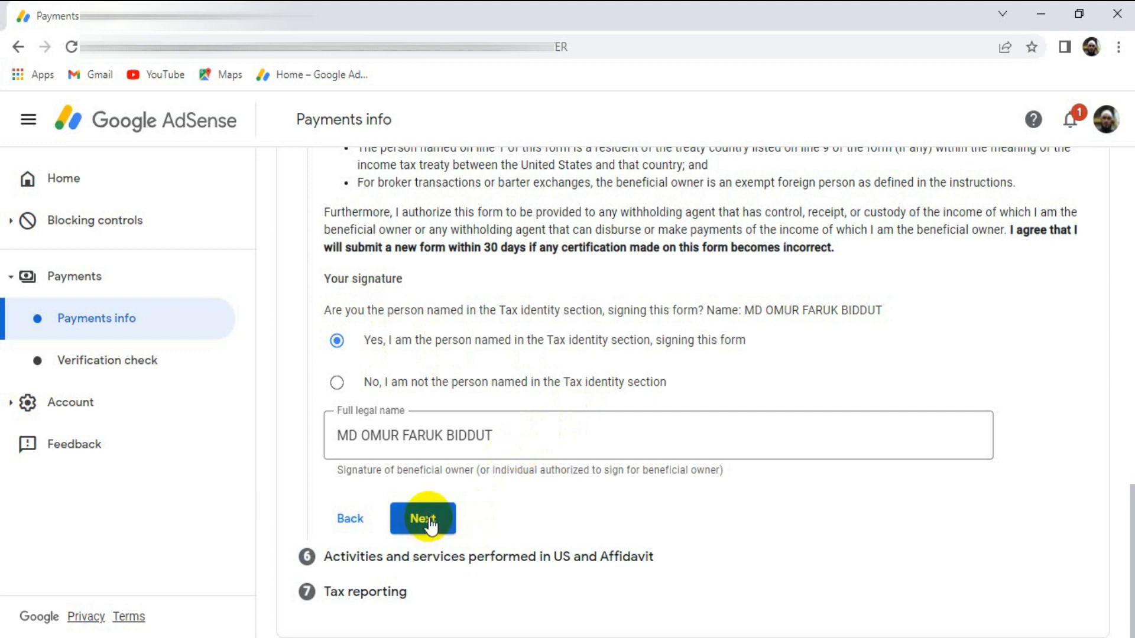
- Answer No to US activities, certify that services are performed solely outside the US, and declare a payments profile that hasn't received payments
scroll(616, 520, "up", 2)
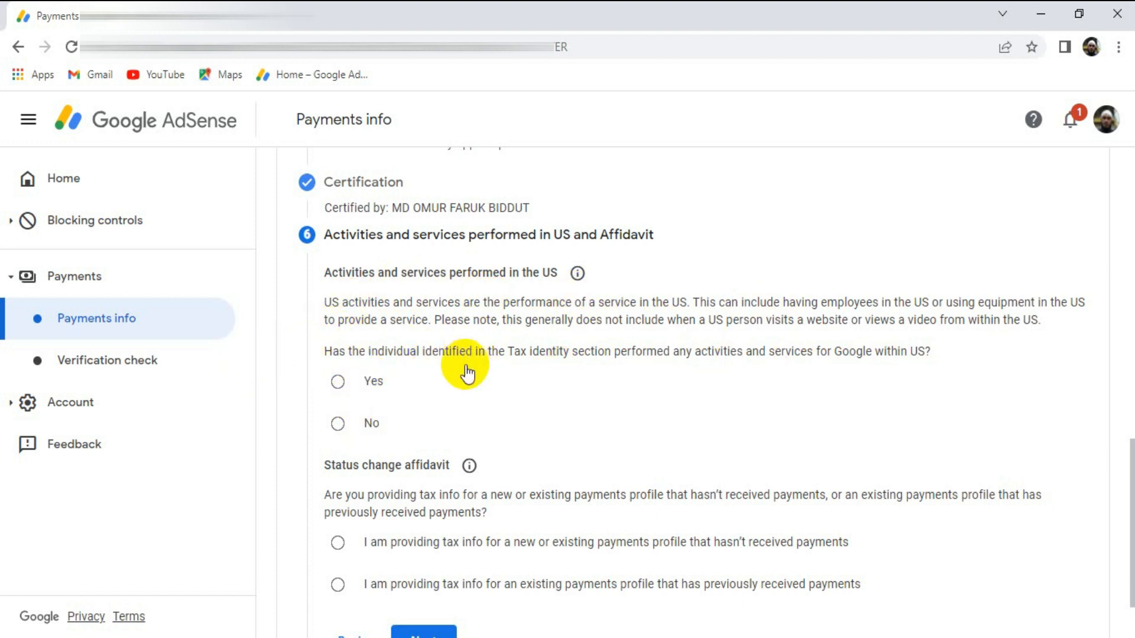
left_click(338, 424)
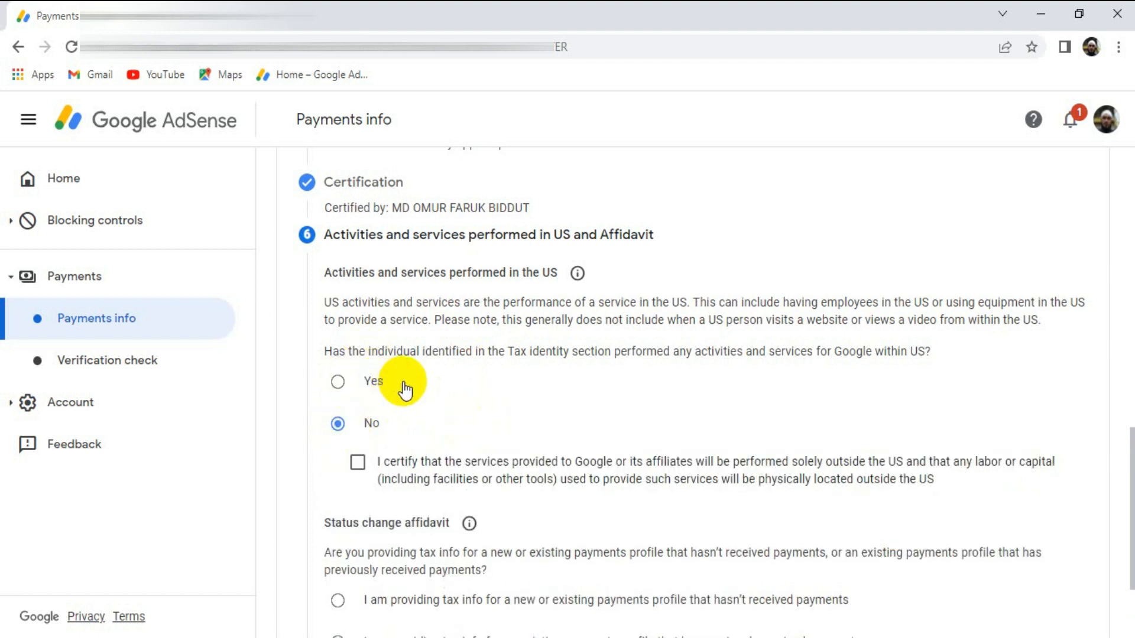
scroll(405, 390, "down", 2)
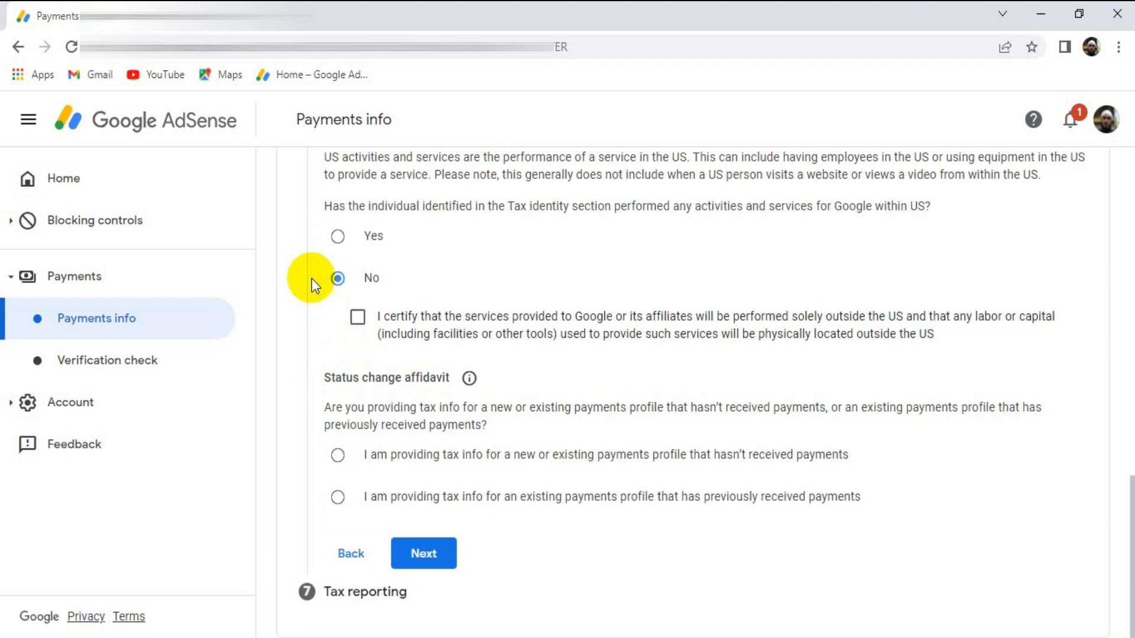
left_click(358, 319)
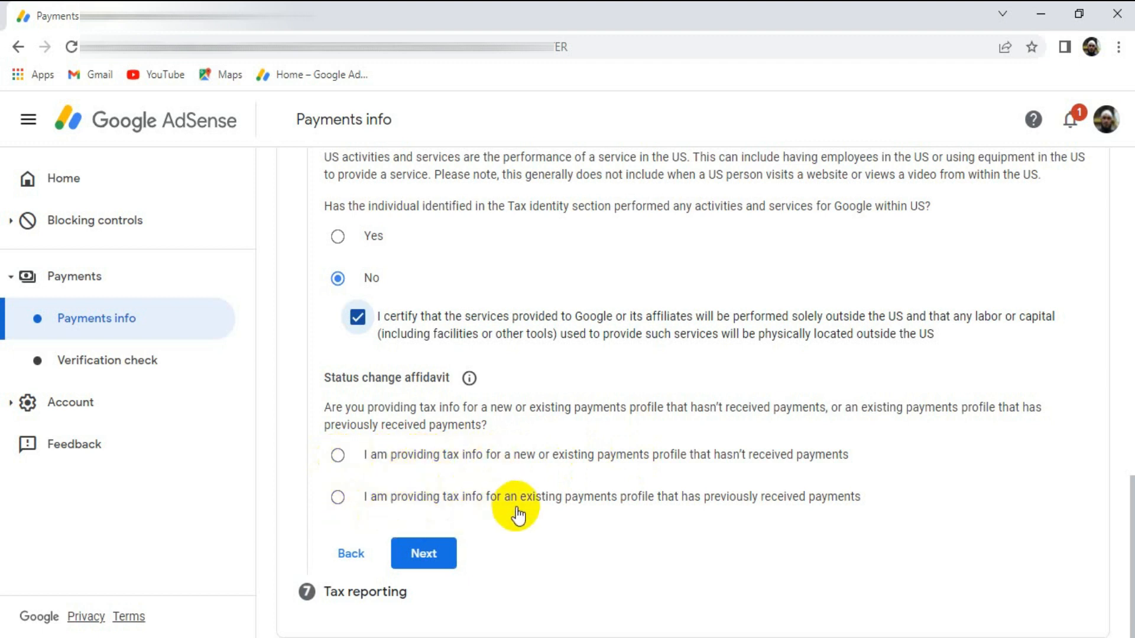
left_click(337, 456)
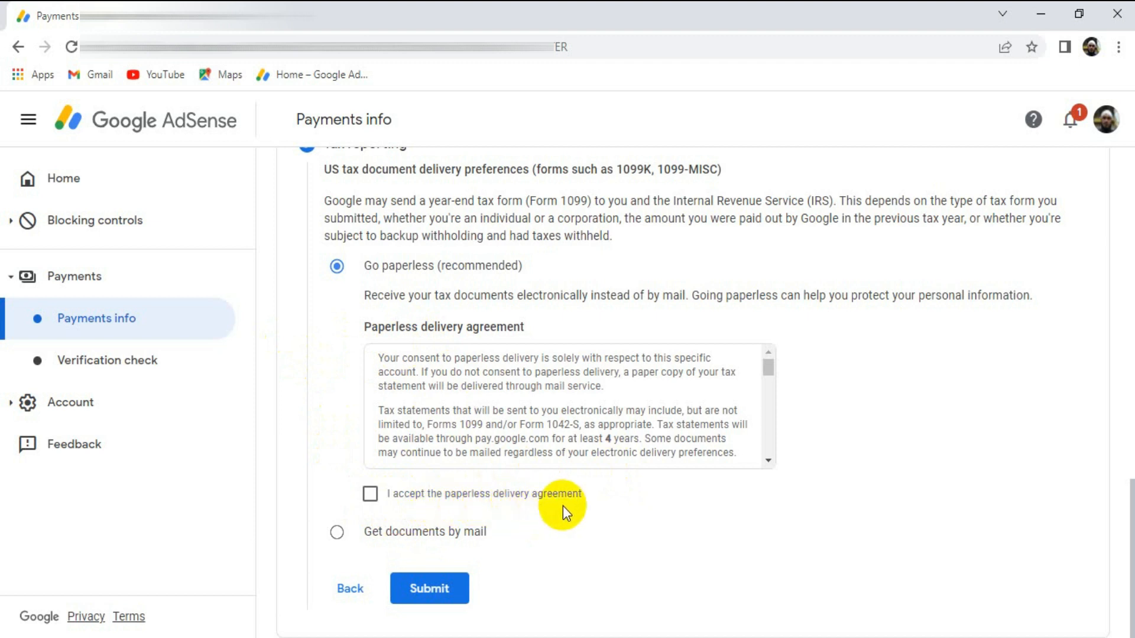
- Accept the paperless delivery agreement for US tax documents and submit the tax form
left_click(370, 494)
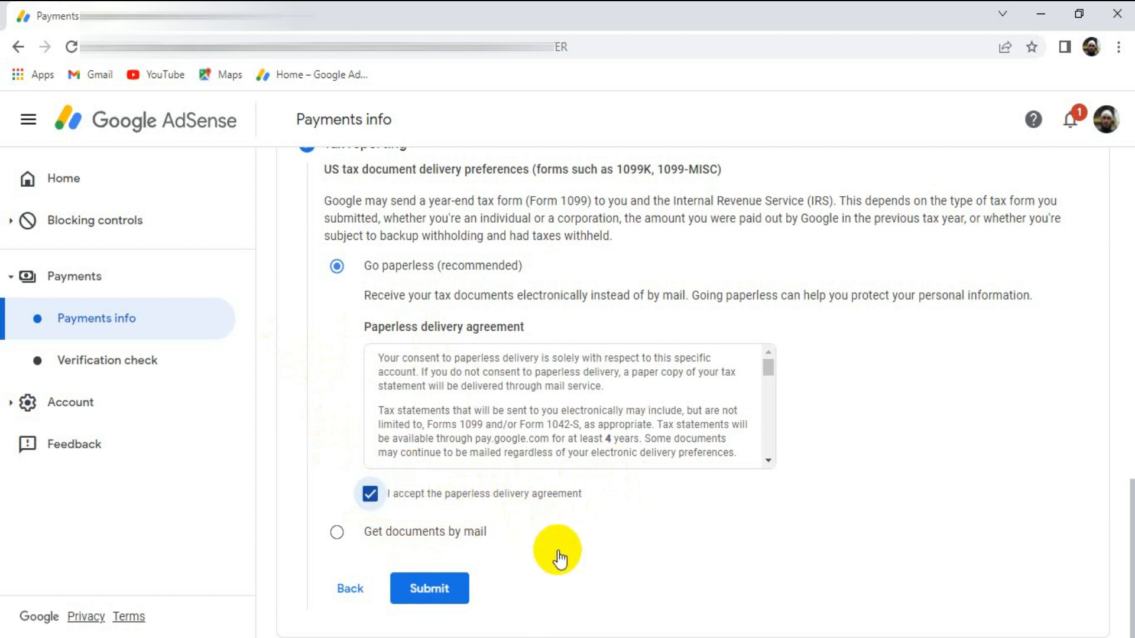
left_click(429, 589)
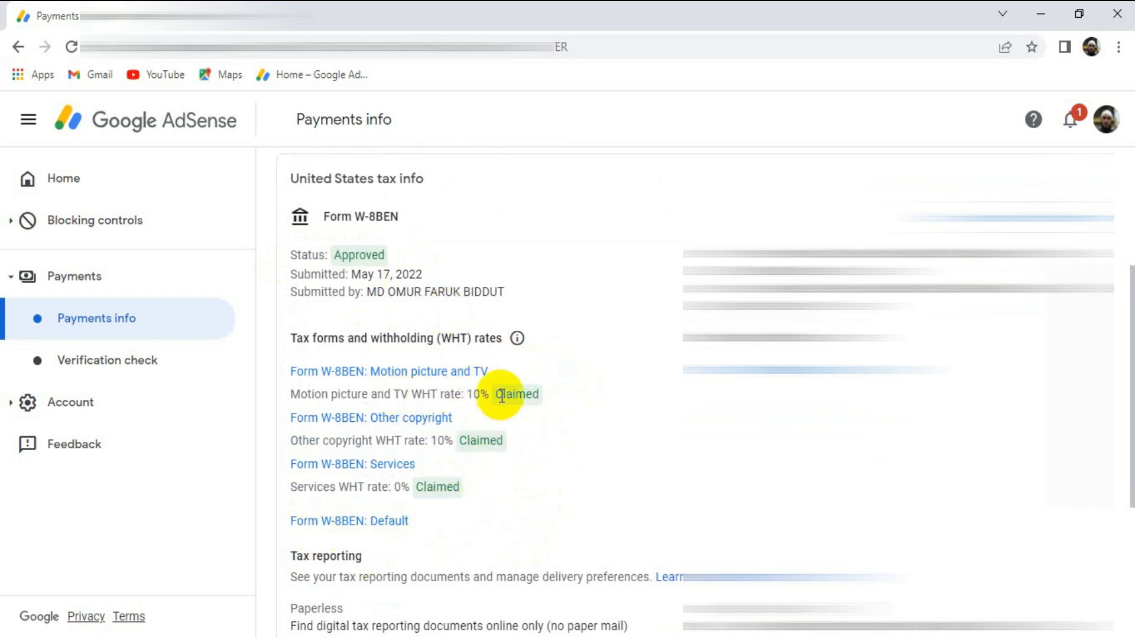
- Review the submitted W-8BEN's approval status, withholding rates for each income type, and the tax reporting section
scroll(524, 334, "down", 1)
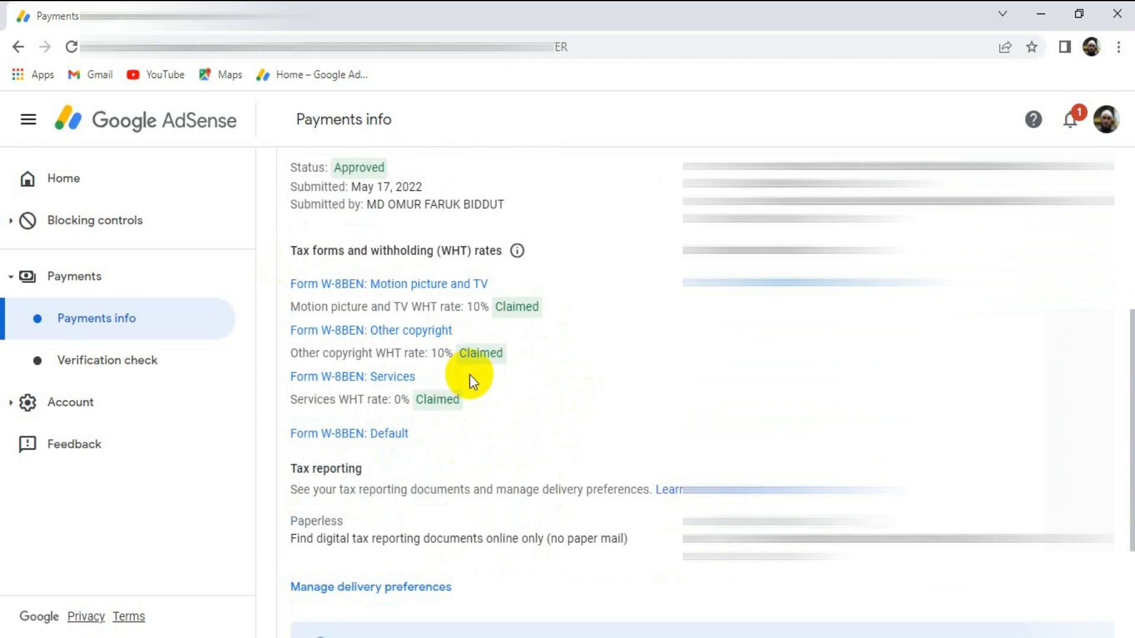
scroll(498, 415, "down", 2)
scroll(499, 414, "up", 3)
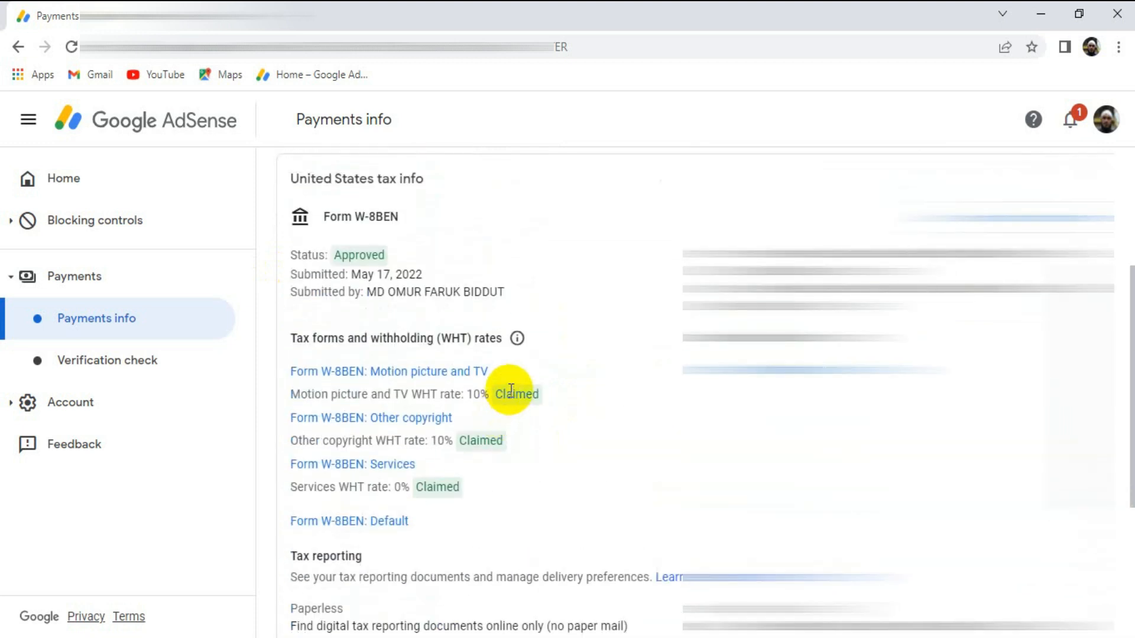
scroll(508, 395, "down", 1)
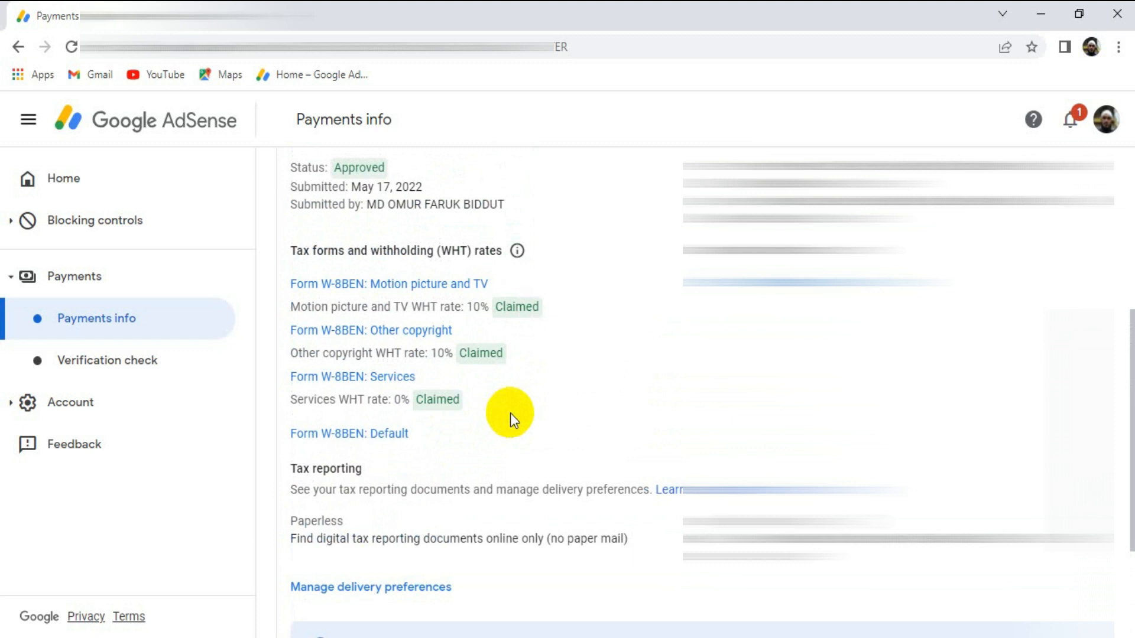
scroll(533, 401, "down", 3)
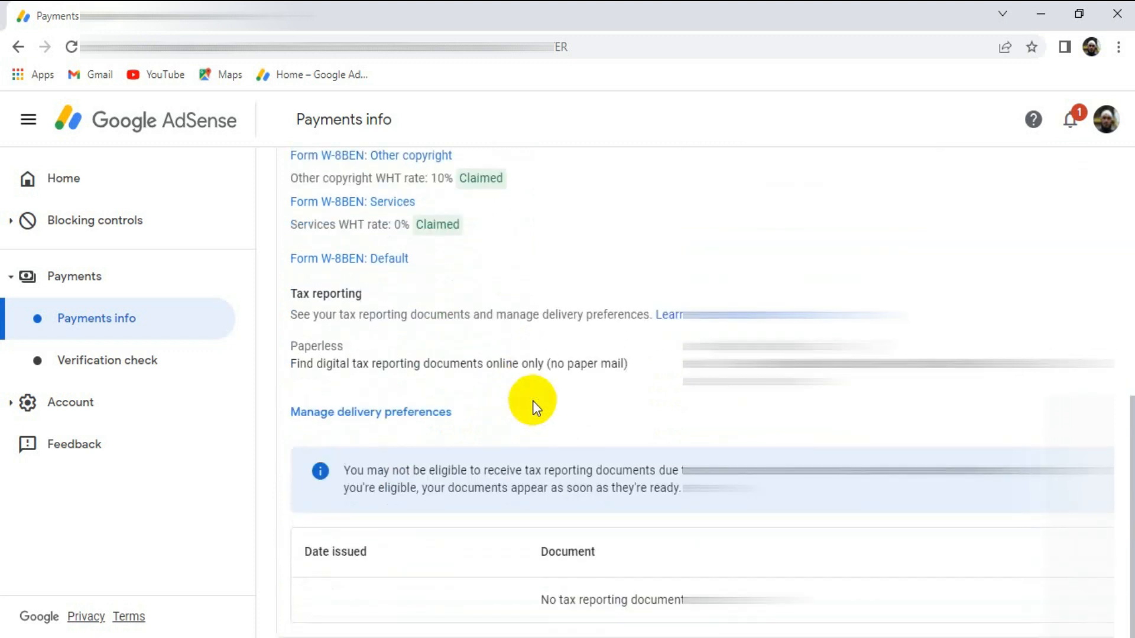
scroll(533, 400, "up", 2)
scroll(533, 401, "up", 2)
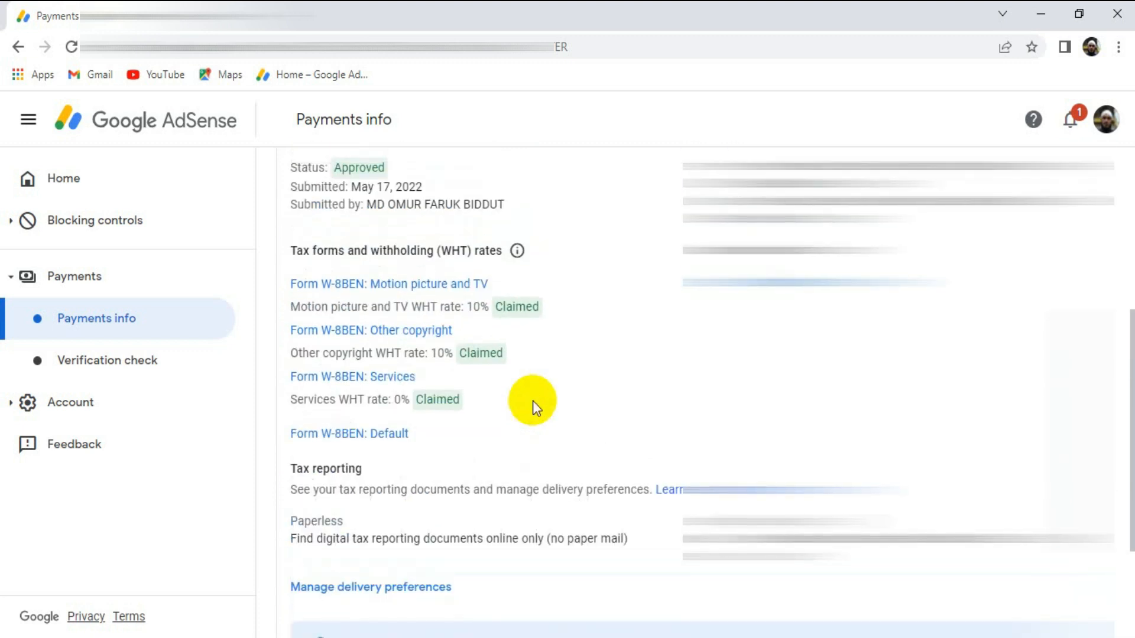
scroll(533, 401, "down", 2)
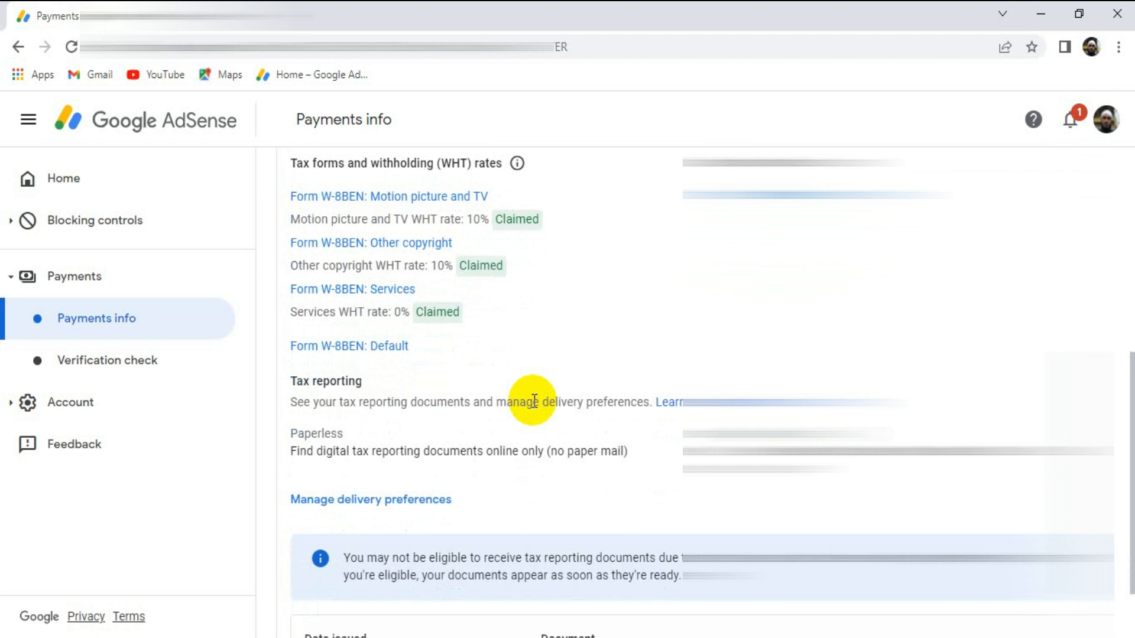